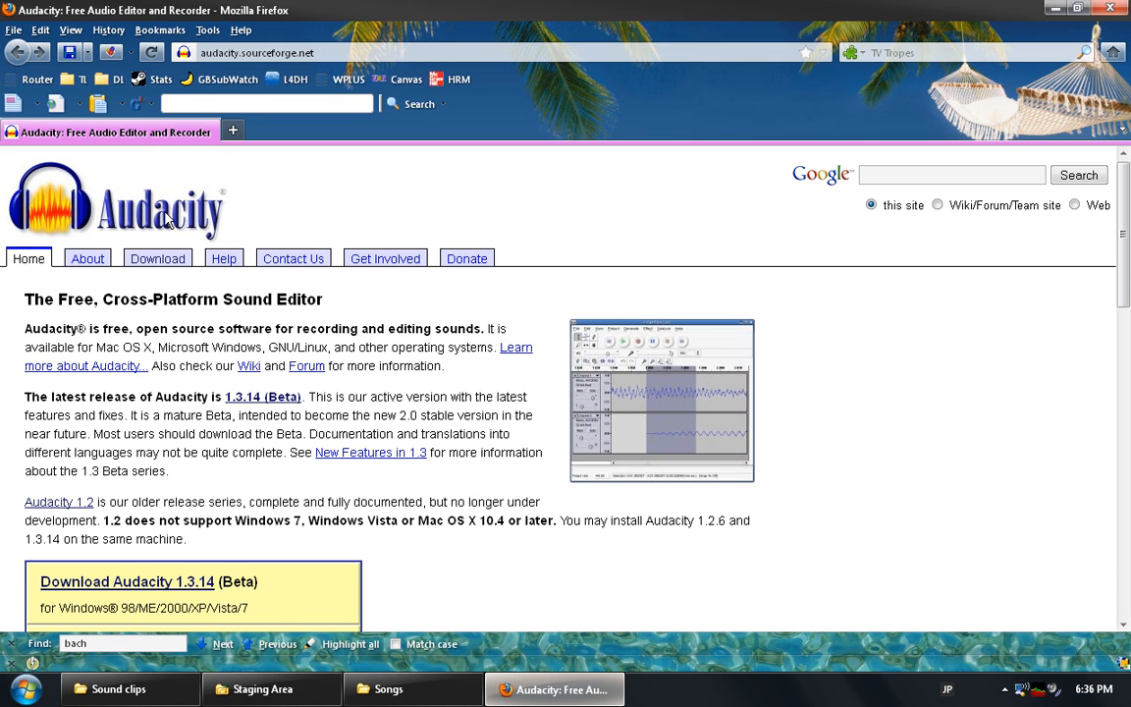
# Open the Windows download page of the Audacity 1.3 Series (Beta) from the other downloads on the Audacity website
pyautogui.scroll(-4, 192, 365)
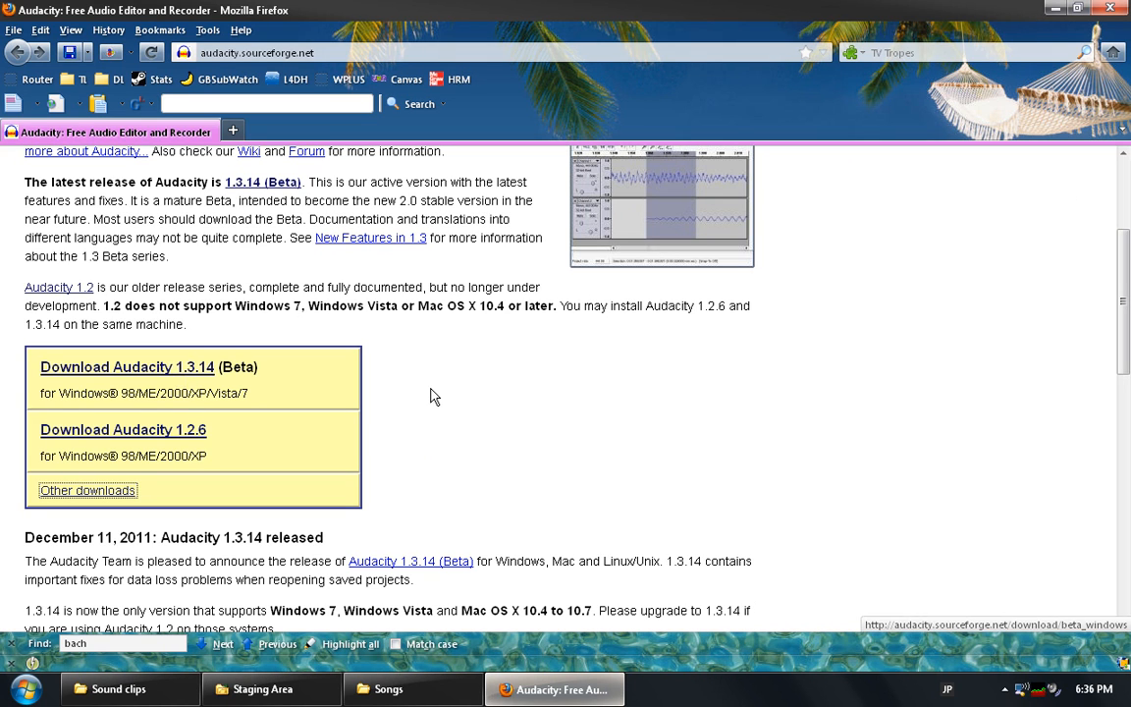
pyautogui.click(99, 502)
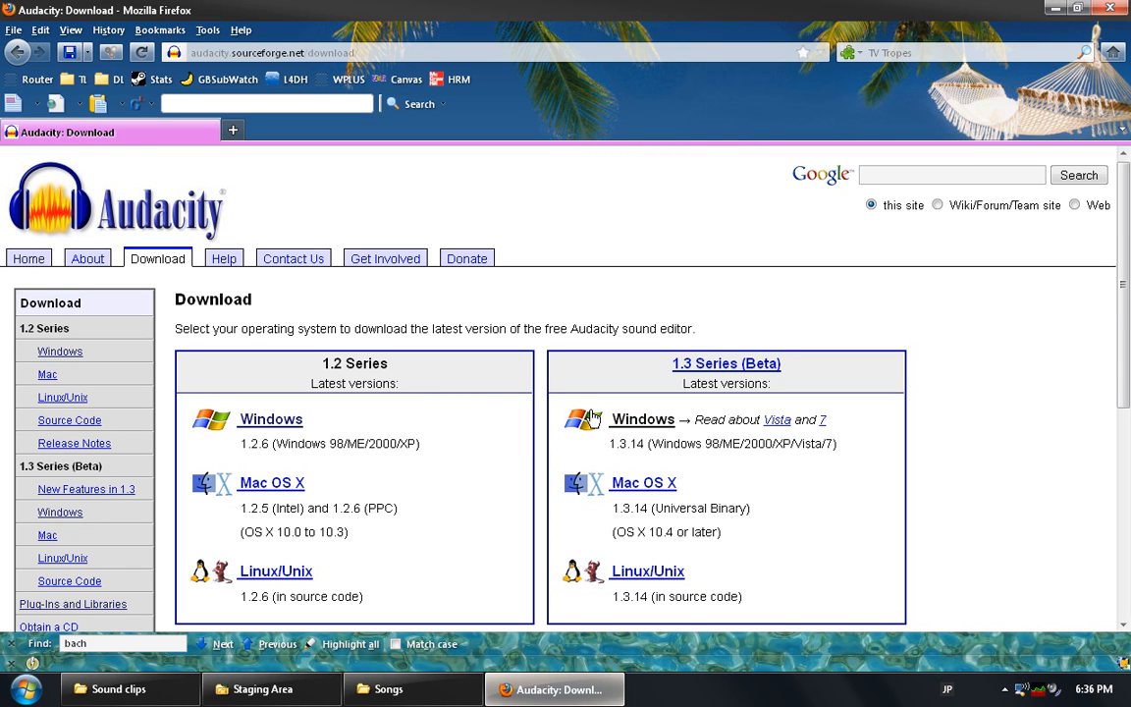
pyautogui.click(614, 421)
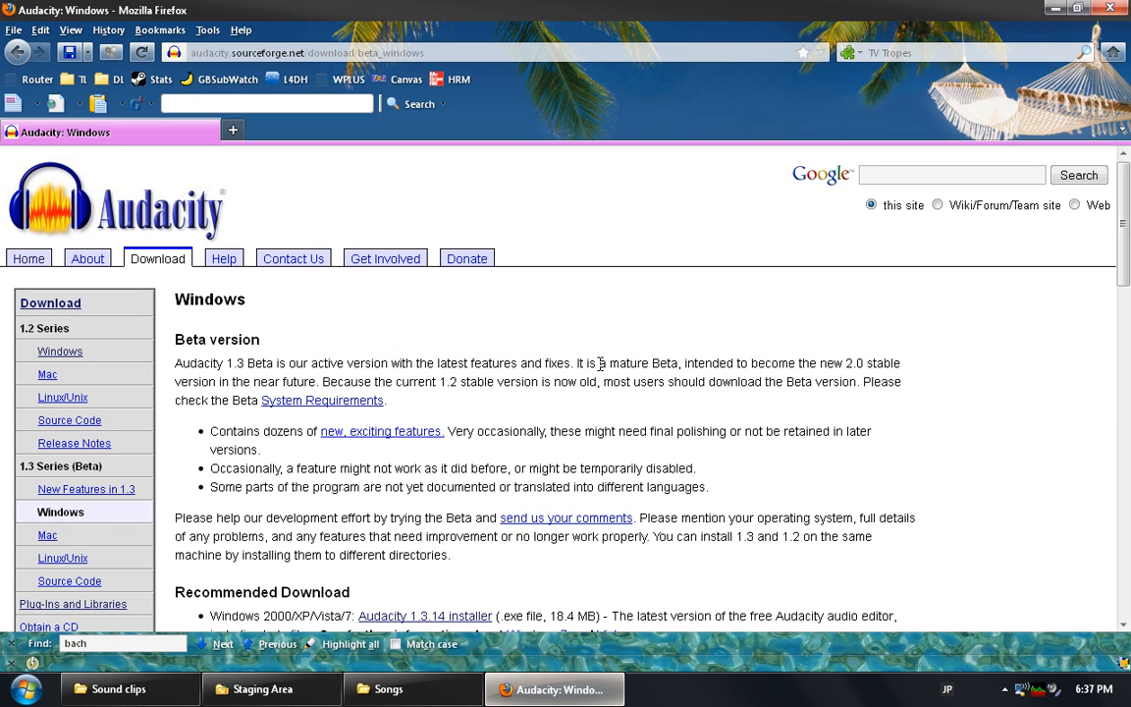
# Open the FFmpeg import/export library instructions from the optional plug-ins and libraries downloads
pyautogui.scroll(-4, 601, 368)
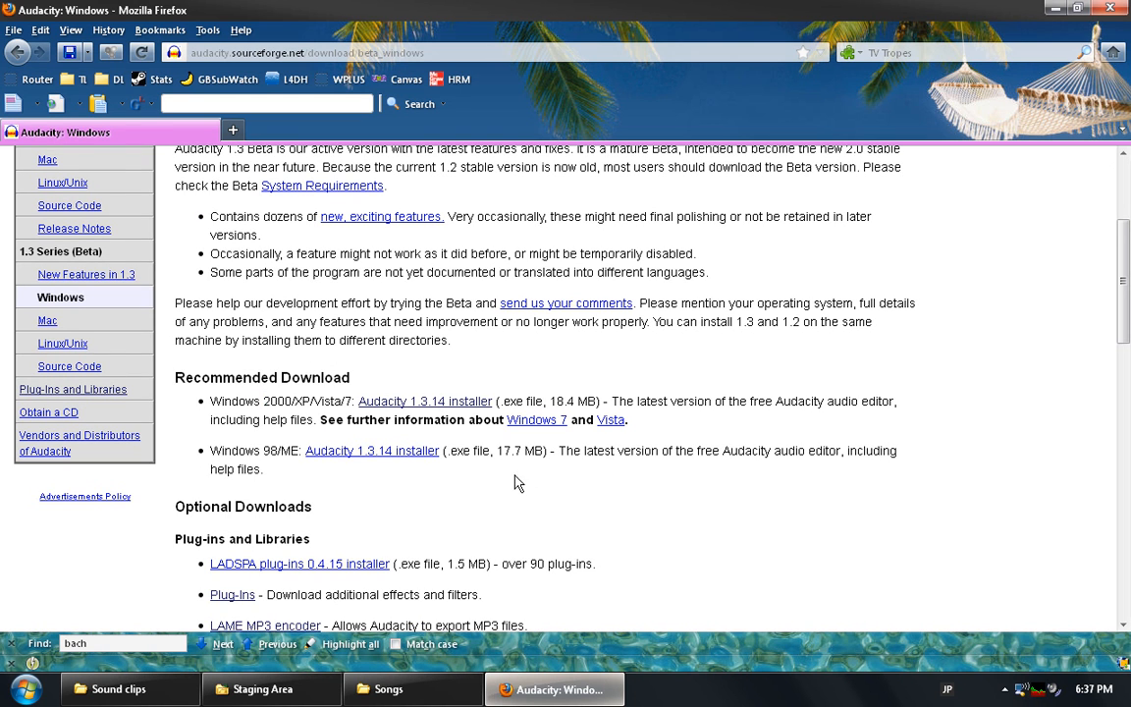
pyautogui.scroll(-4, 525, 487)
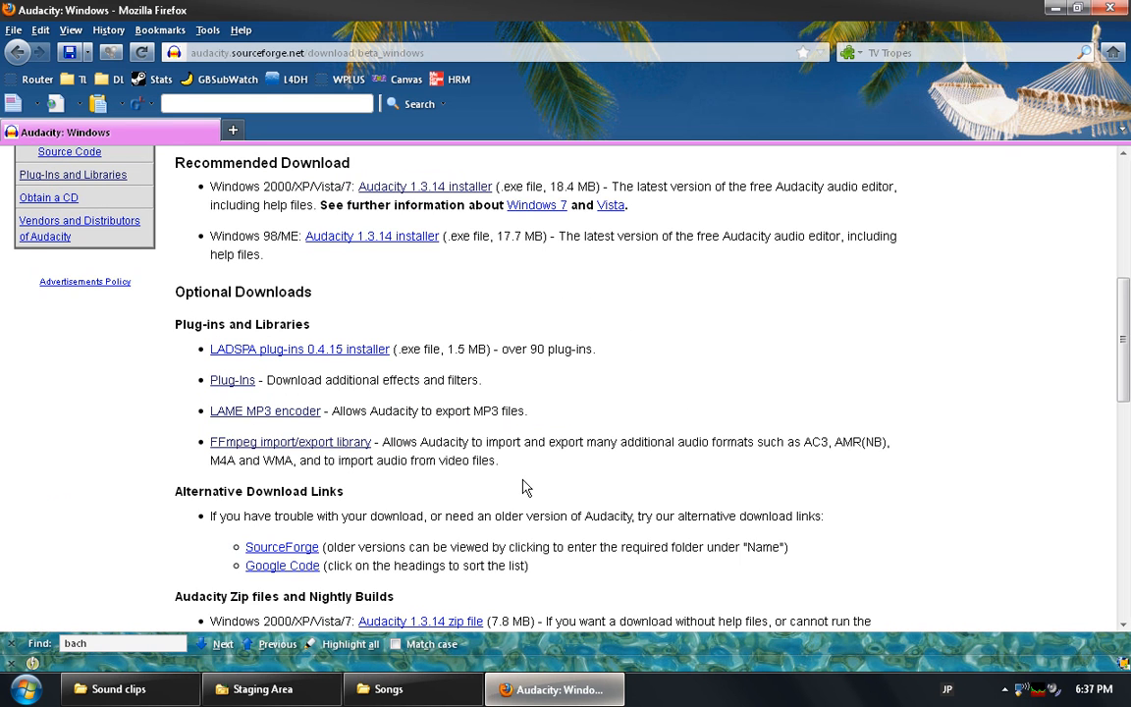
pyautogui.click(253, 444)
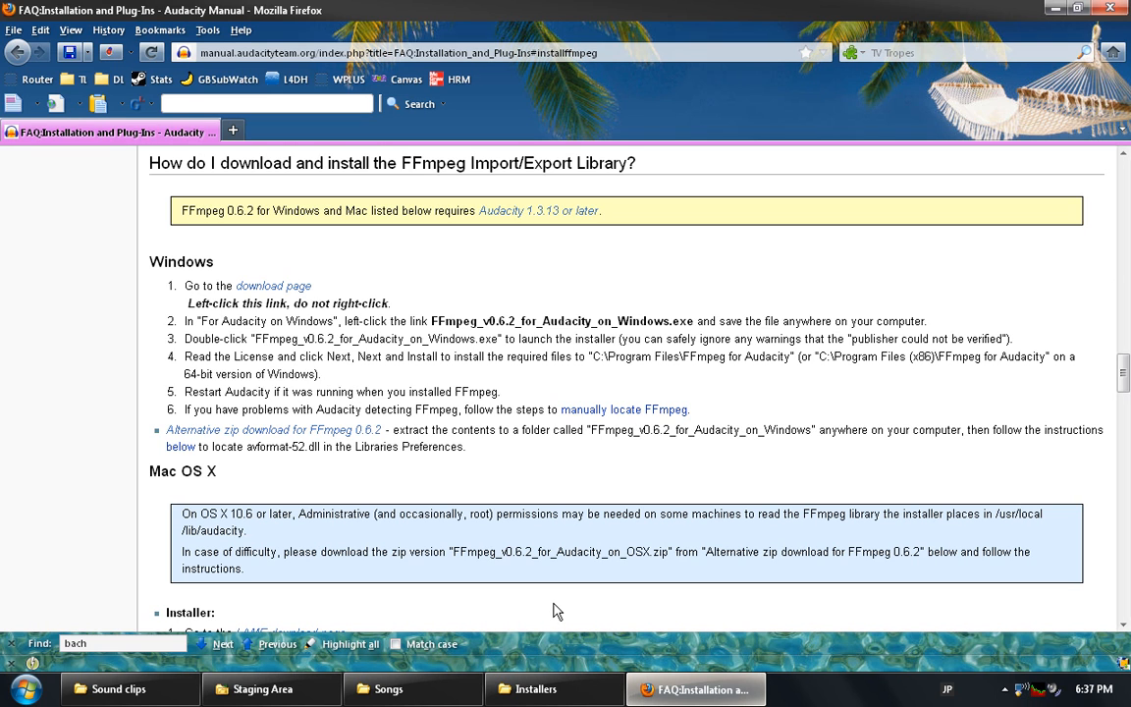
# Switch to the Installers folder and move Firefox Setup 10.0.exe into the Done folder
pyautogui.click(535, 689)
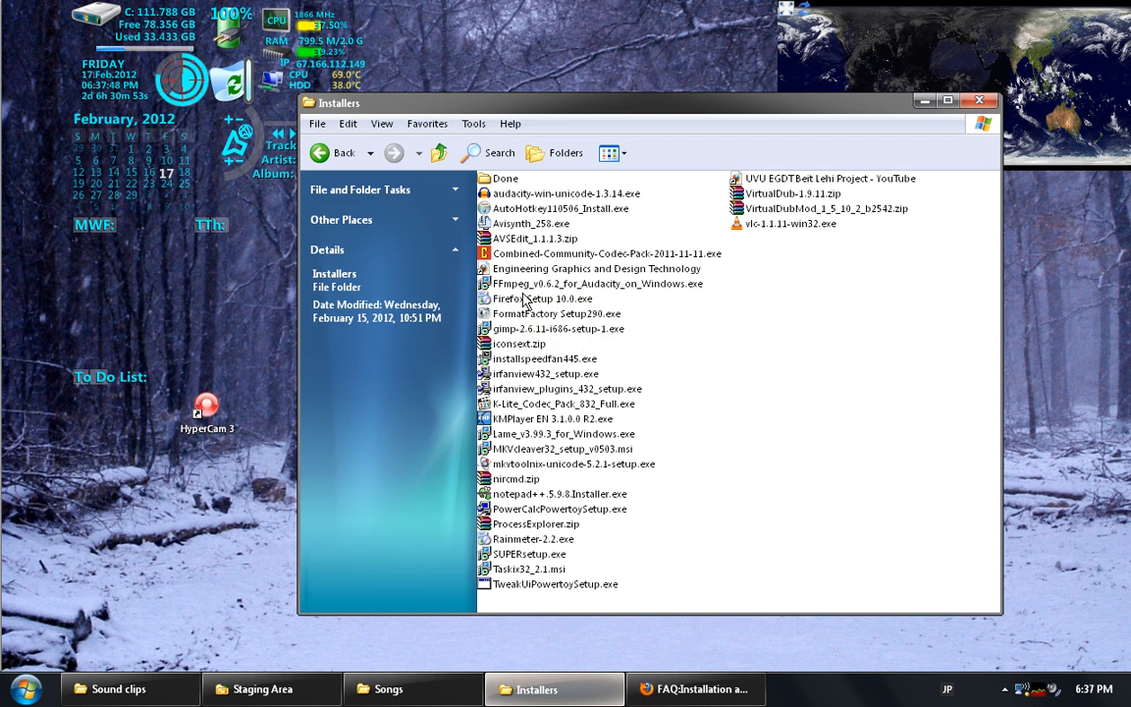
pyautogui.click(524, 300)
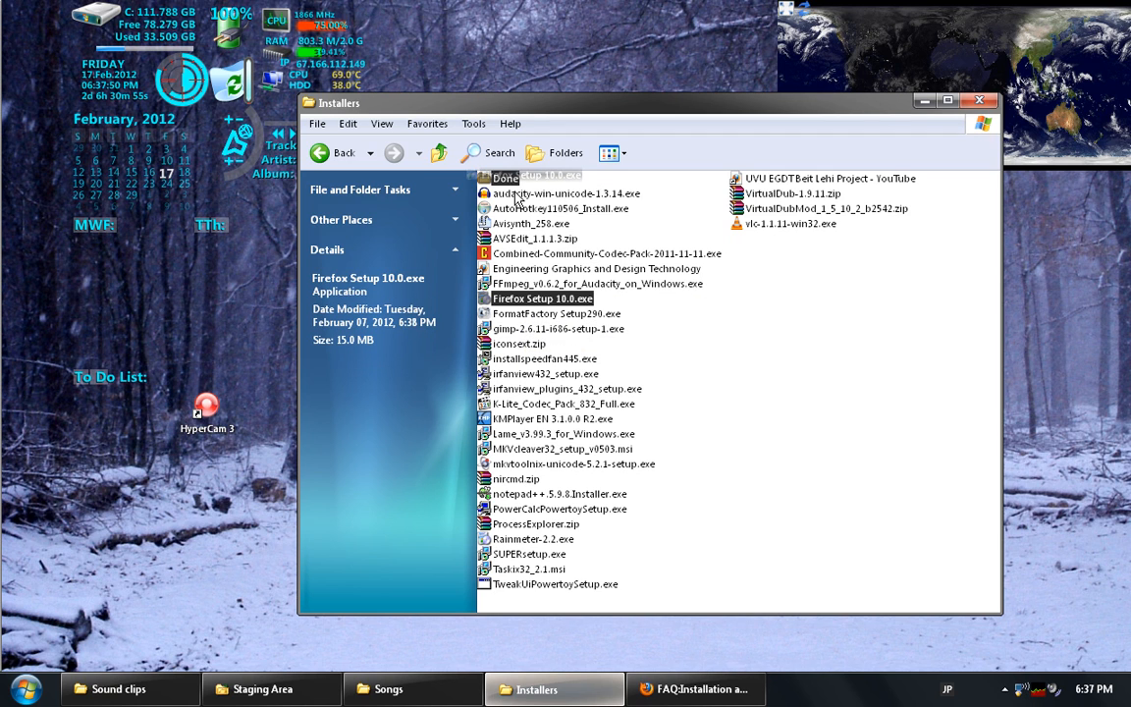
# Run audacity-win-unicode-1.3.14.exe with English as the setup language and continue past the welcome and license information
pyautogui.click(515, 195)
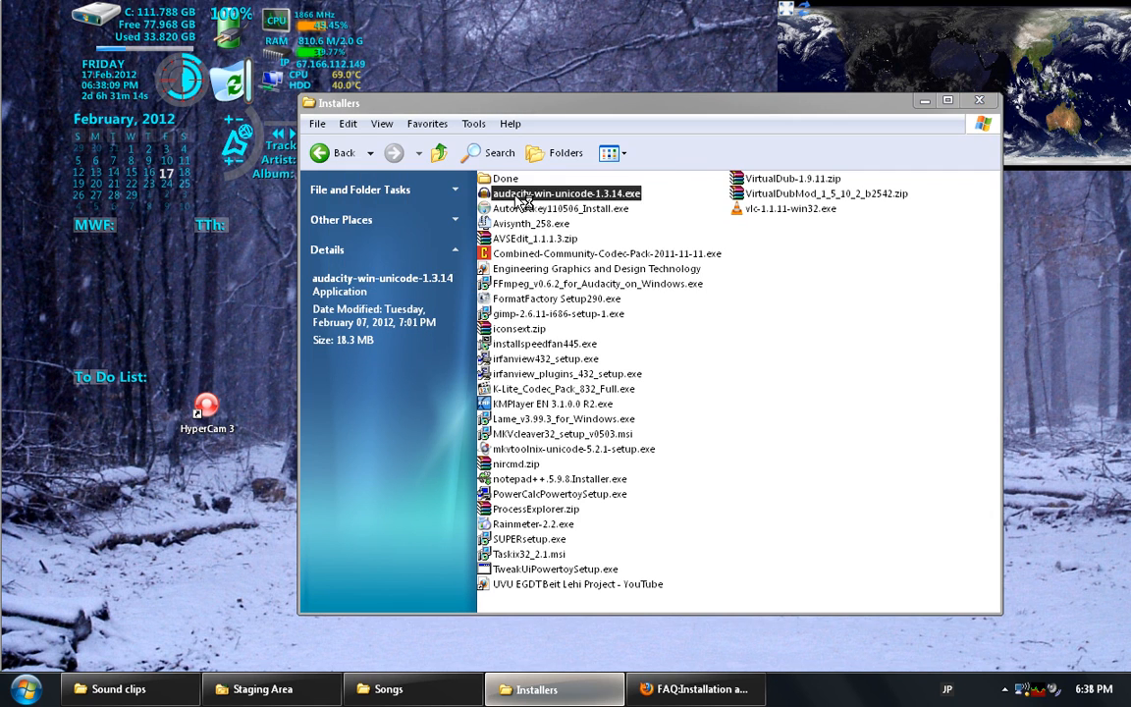
pyautogui.doubleClick(516, 196)
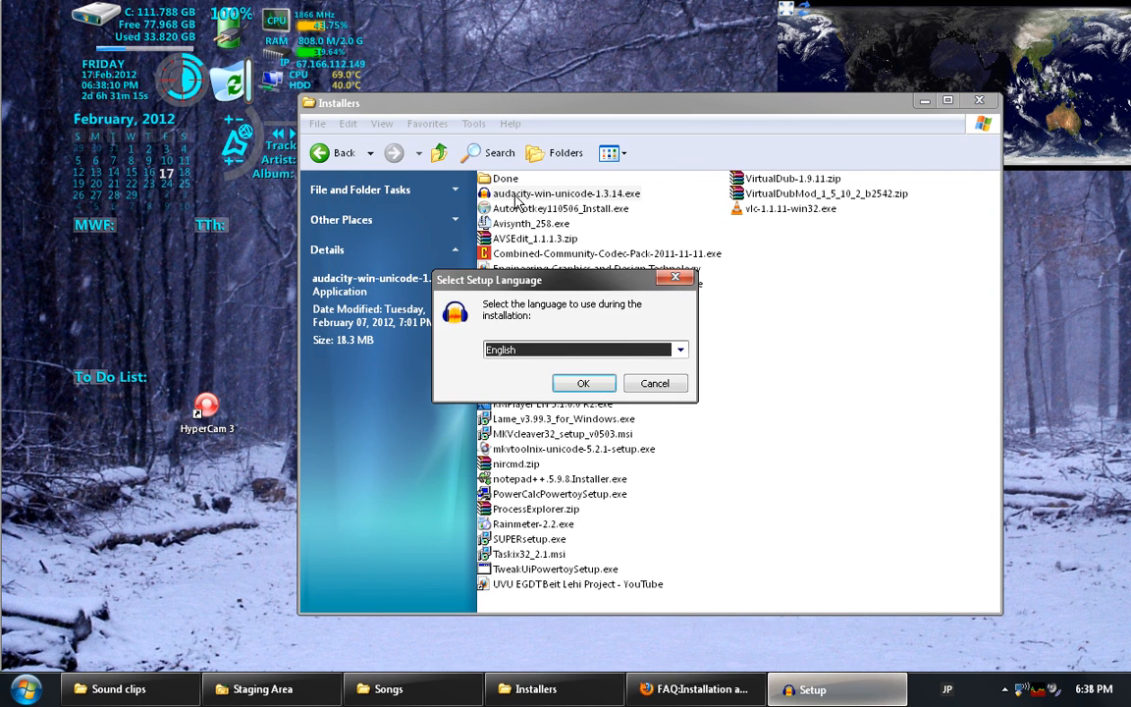
pyautogui.click(582, 383)
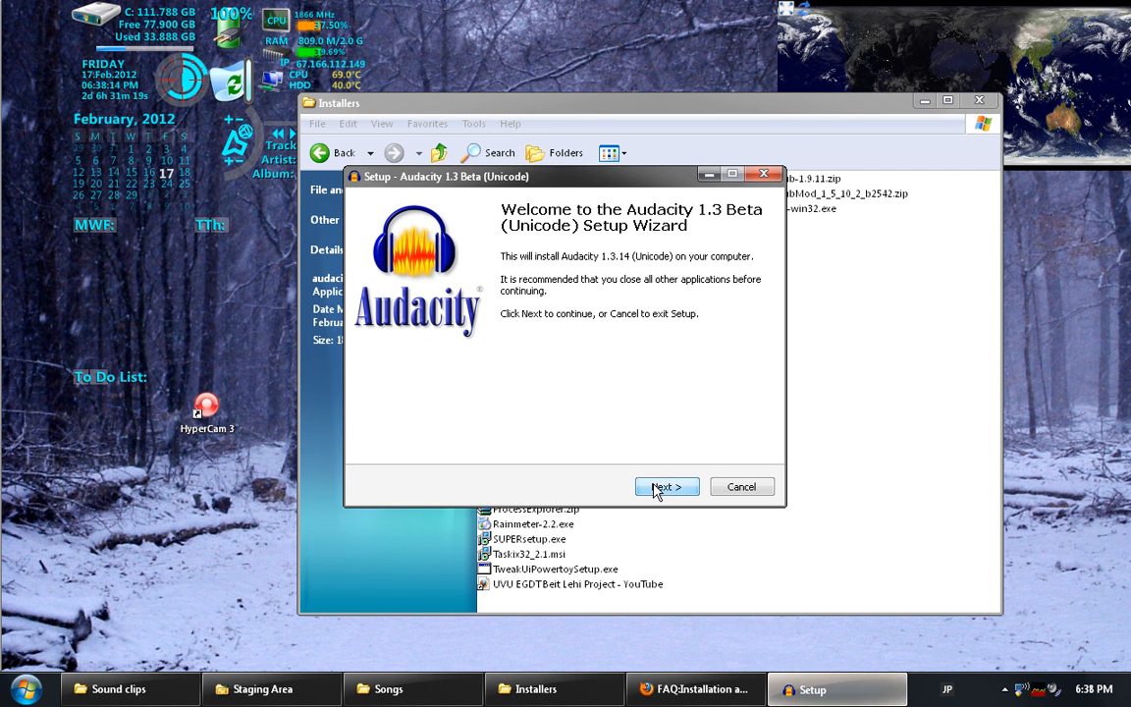
pyautogui.click(658, 488)
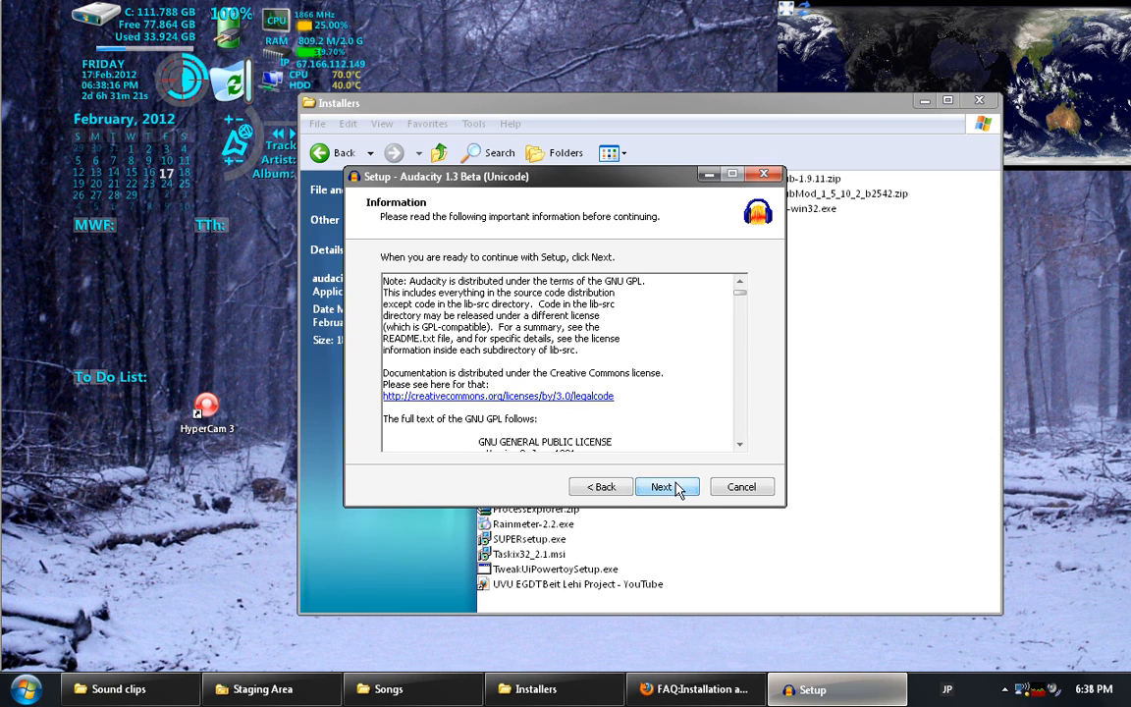
pyautogui.click(669, 488)
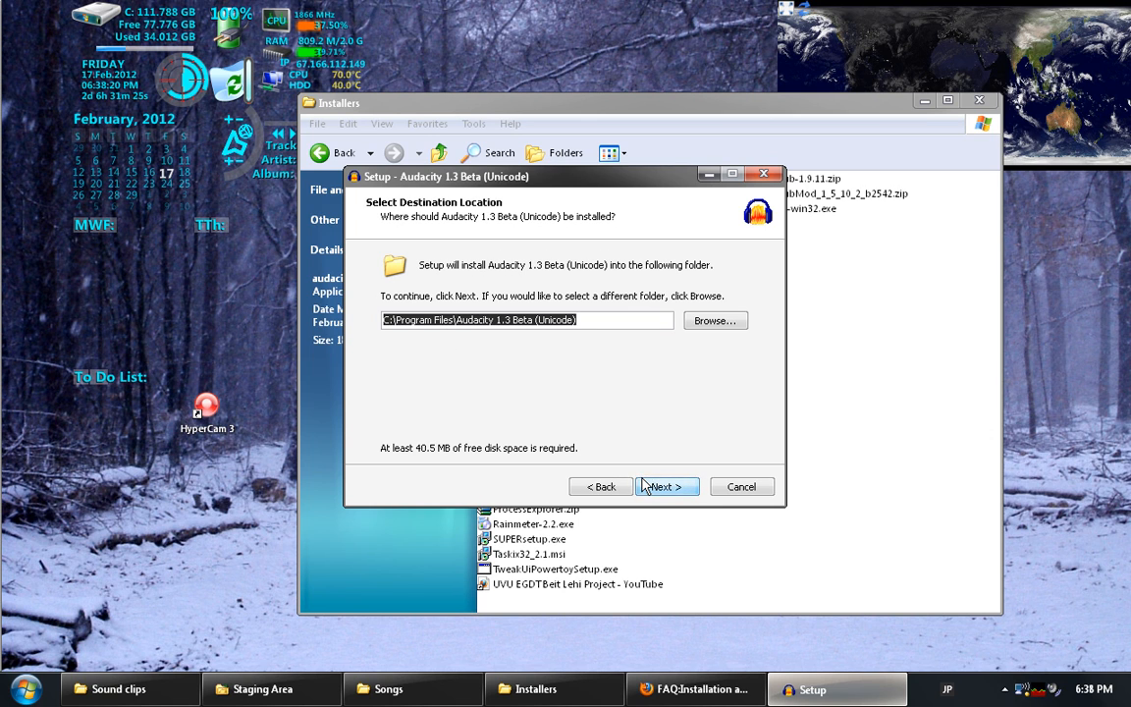
# Install Audacity into the existing folder C:\Program Files\Audacity 1.3 Beta (Unicode) without creating a desktop icon
pyautogui.click(651, 485)
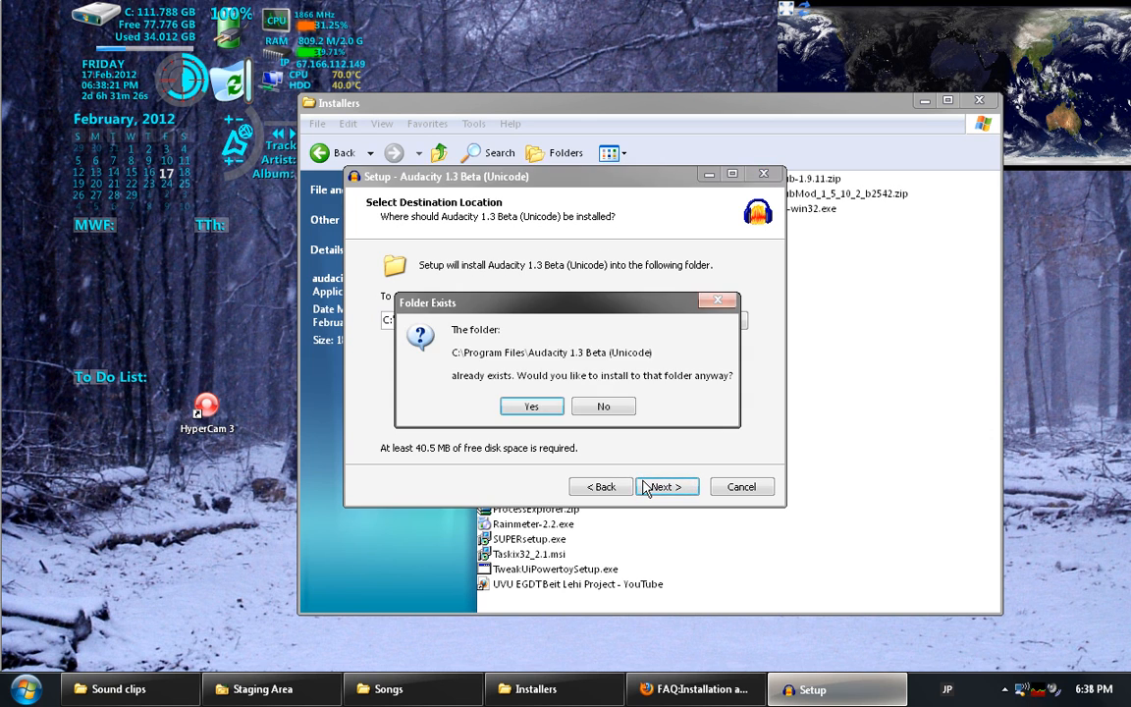
pyautogui.click(532, 407)
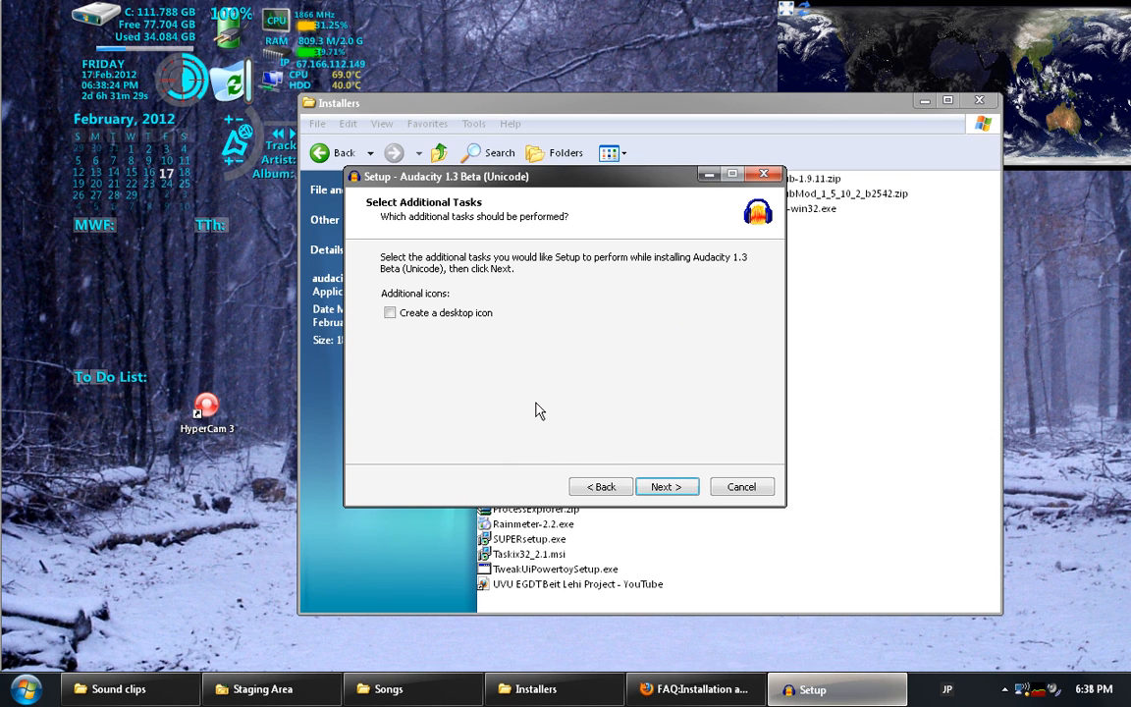
pyautogui.click(664, 488)
pyautogui.click(665, 487)
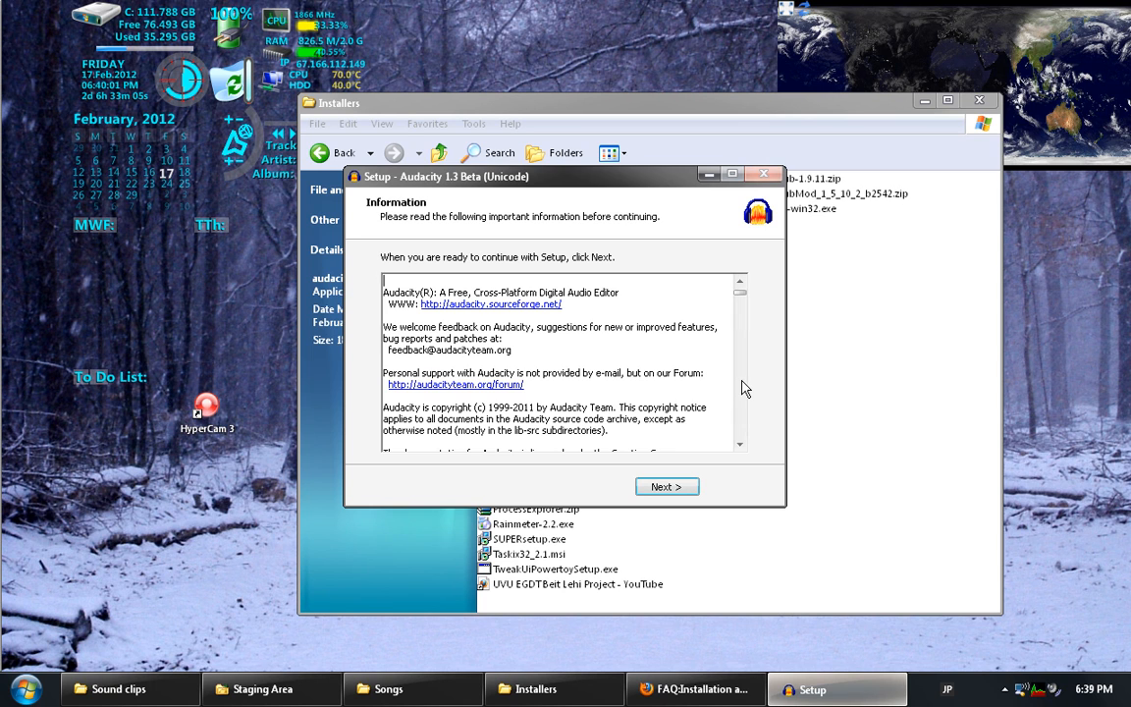
# Continue past the closing information and finish the Audacity setup with Launch Audacity turned off
pyautogui.click(675, 488)
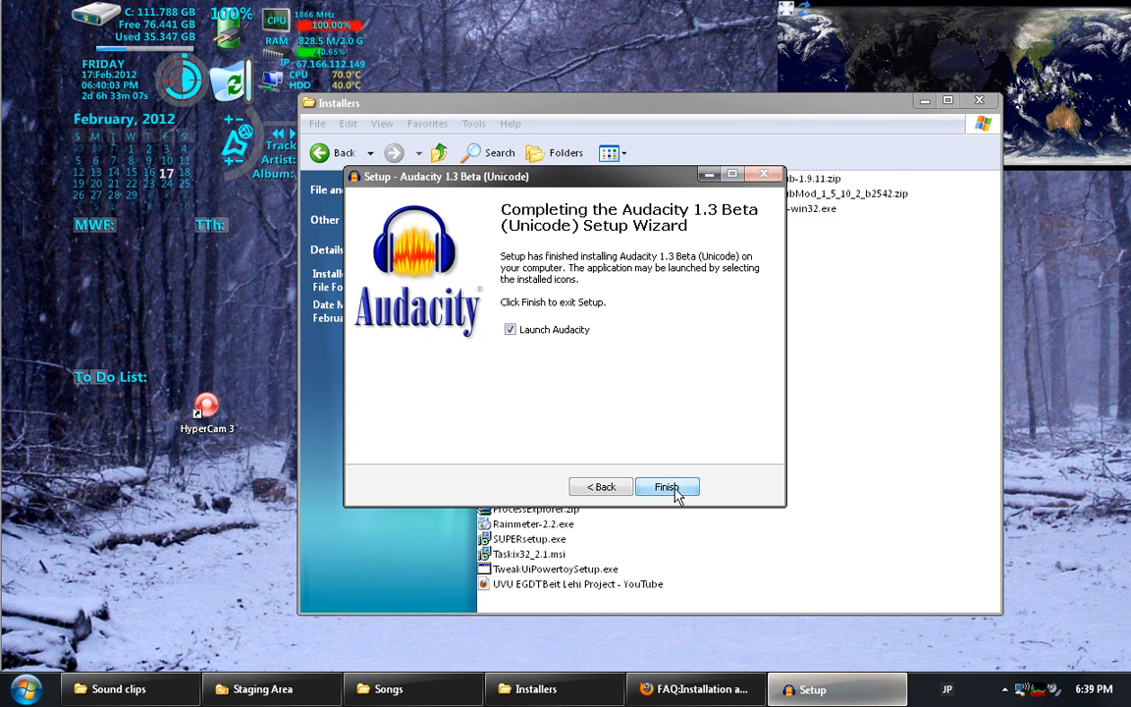
pyautogui.click(531, 332)
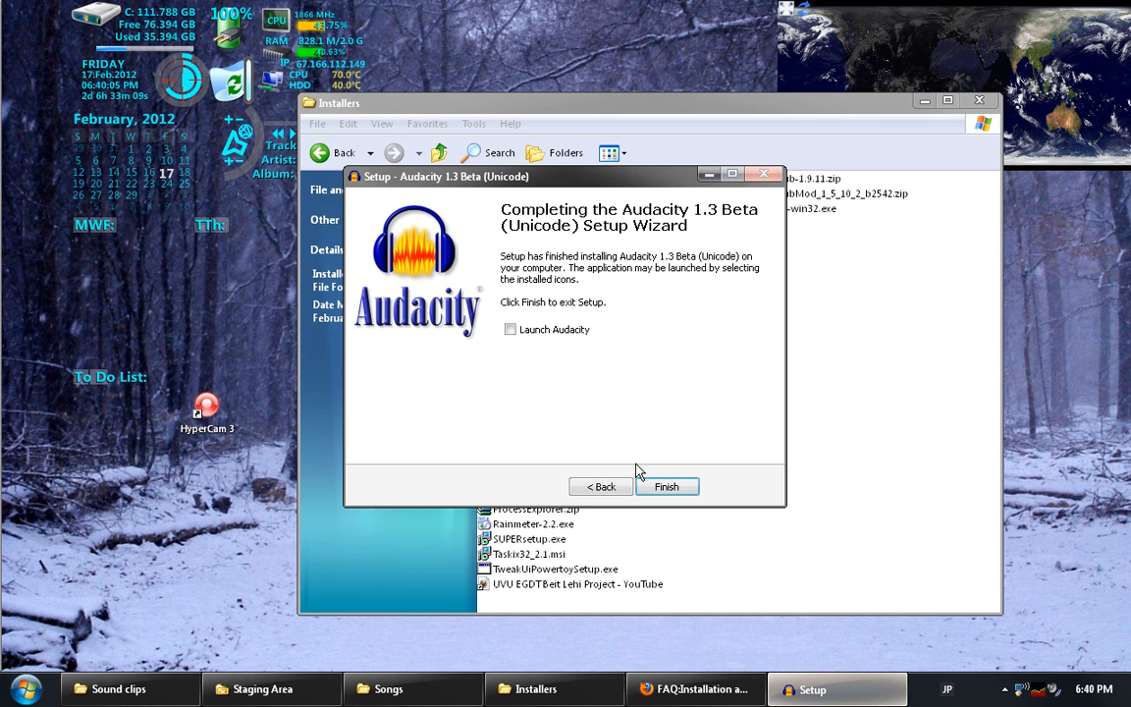
pyautogui.click(665, 489)
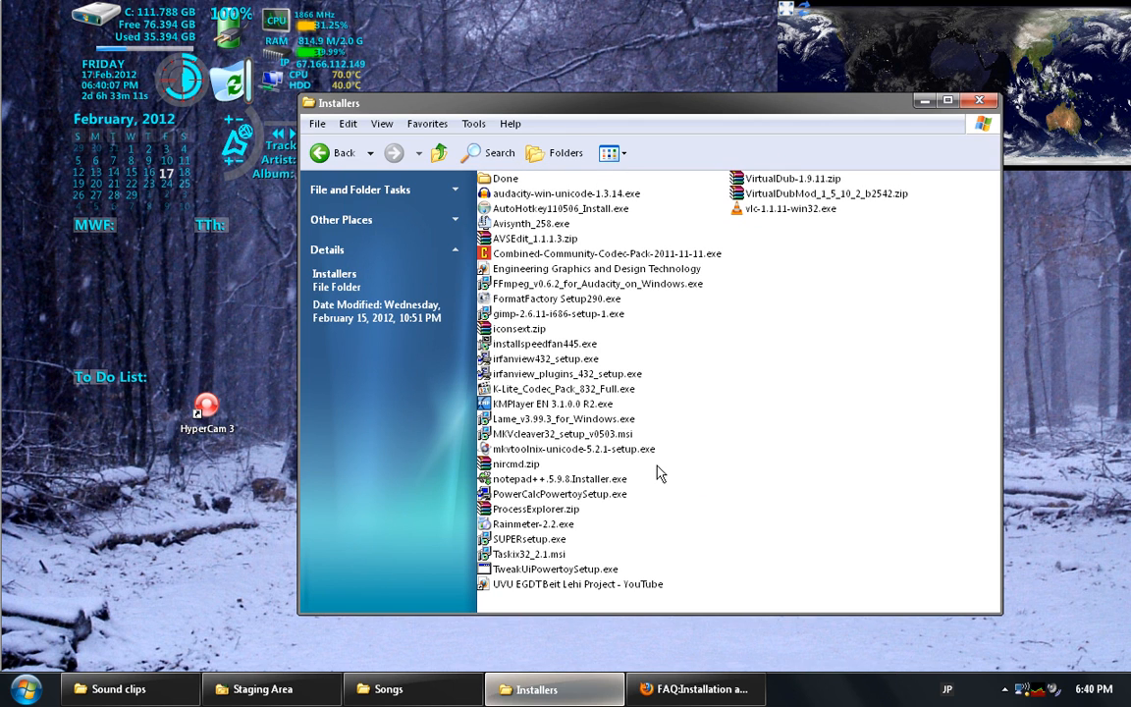
# Run FFmpeg_v0.6.2_for_Audacity_on_Windows.exe and install FFmpeg into C:\Program Files\Audacity 1.3 Beta (Unicode), then finish the setup
pyautogui.click(524, 287)
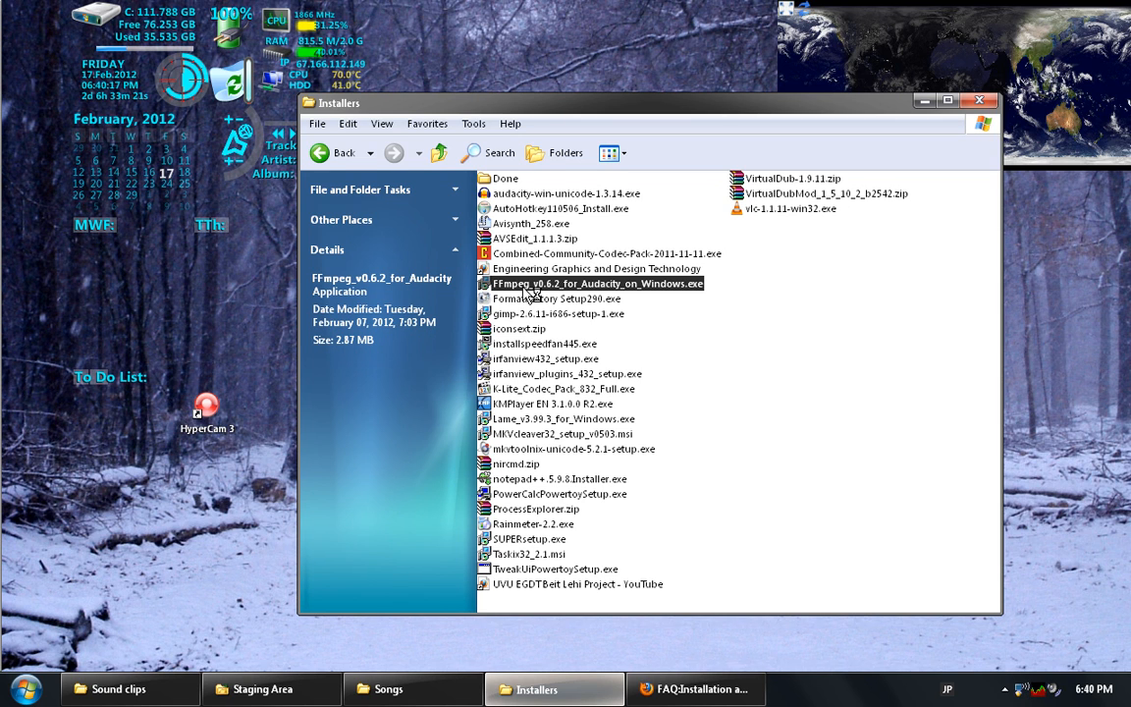
pyautogui.doubleClick(528, 284)
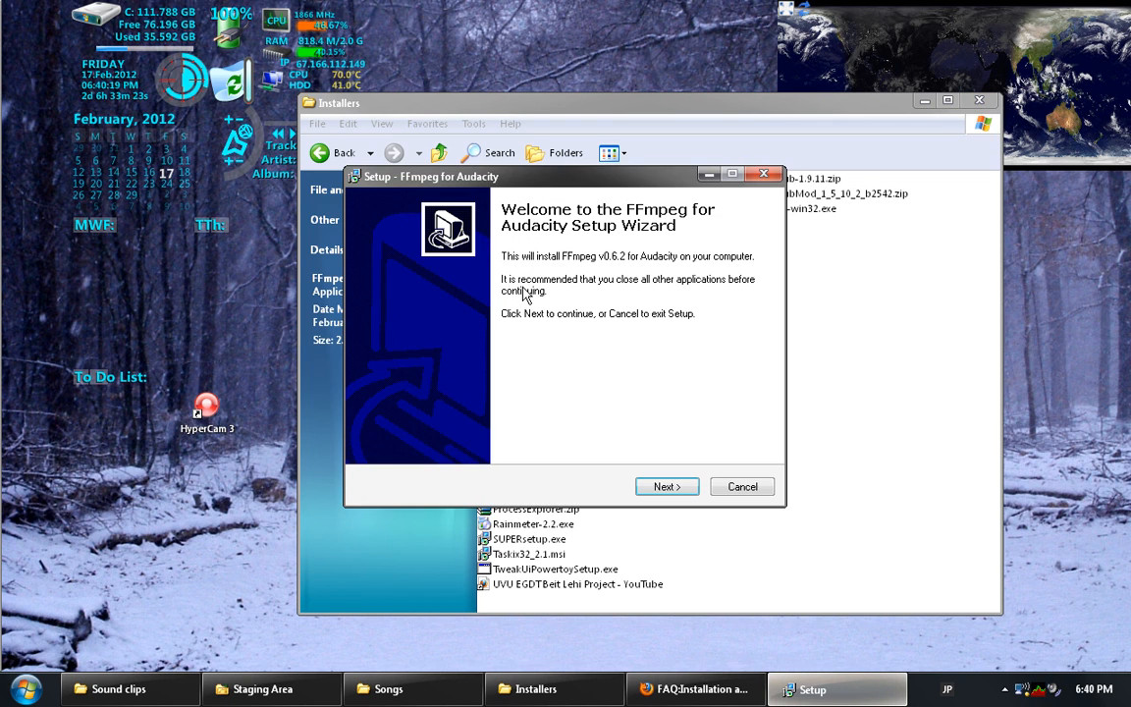
pyautogui.click(677, 489)
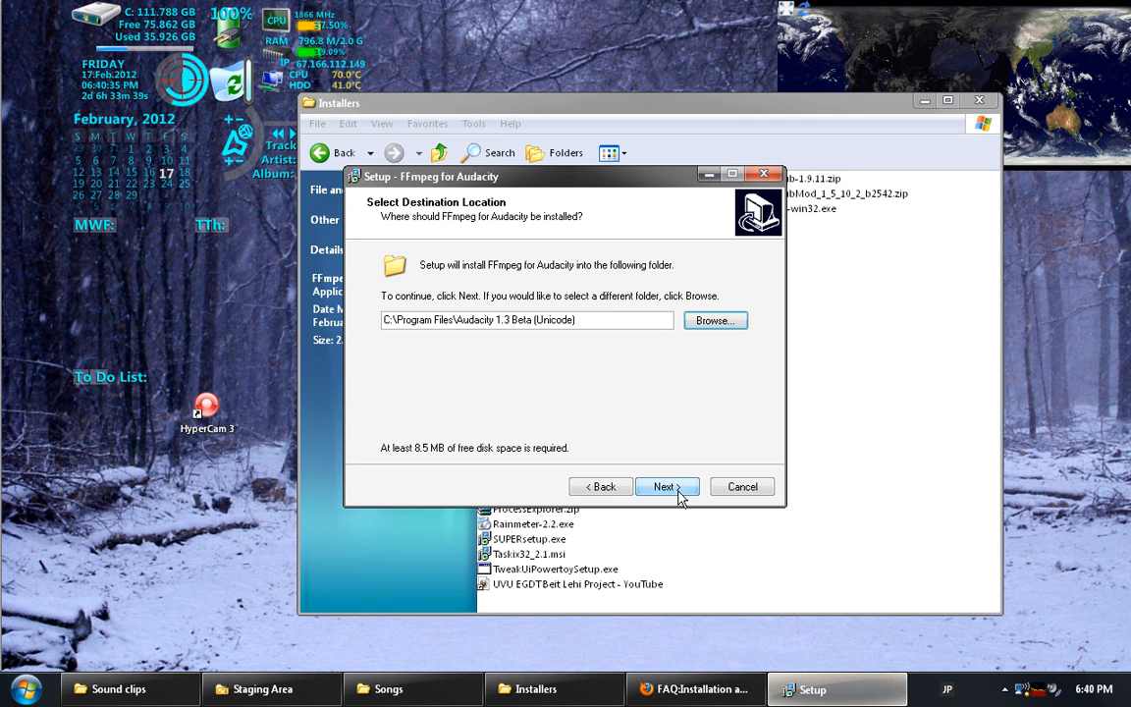
pyautogui.click(680, 493)
pyautogui.click(678, 491)
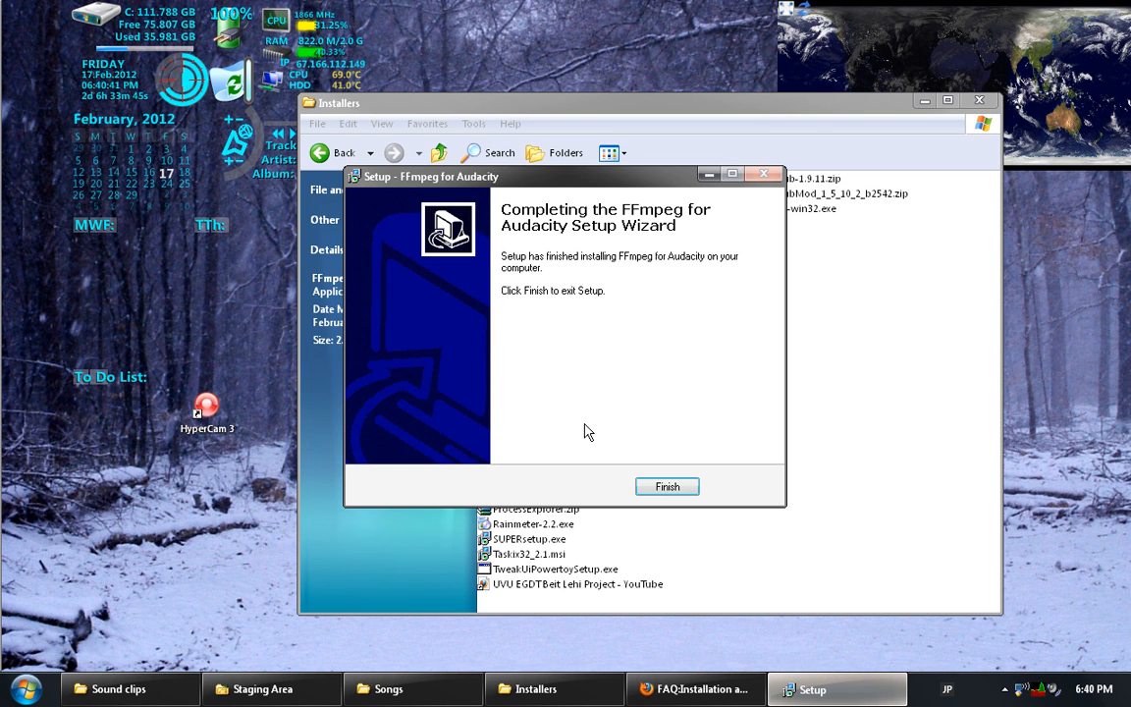
pyautogui.click(670, 488)
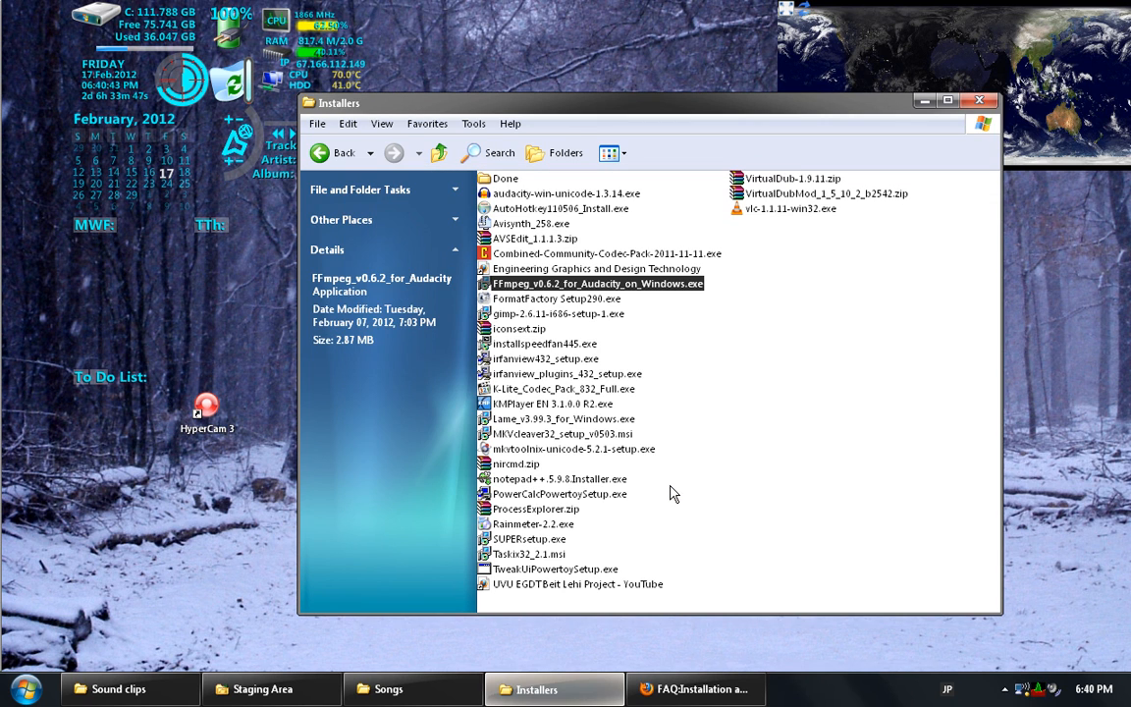
# Run Lame_v3.99.3_for_Windows.exe and set the destination folder to C:\Program Files\Audacity 1.3 Beta (Unicode)
pyautogui.click(575, 420)
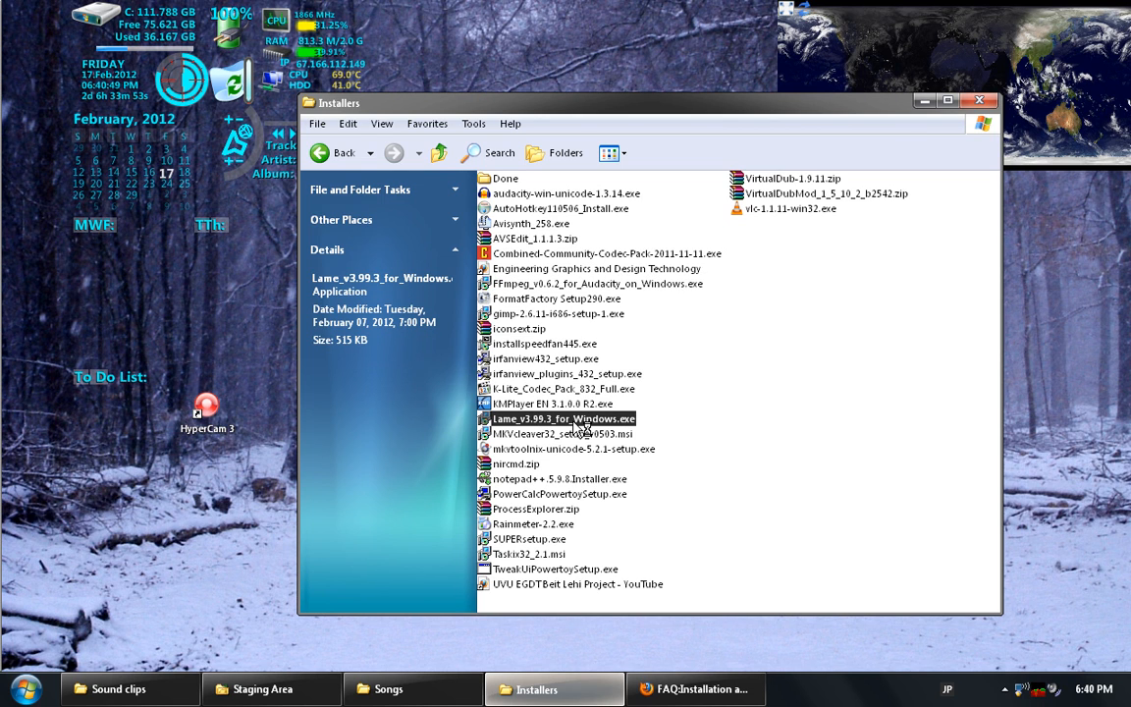
pyautogui.doubleClick(577, 423)
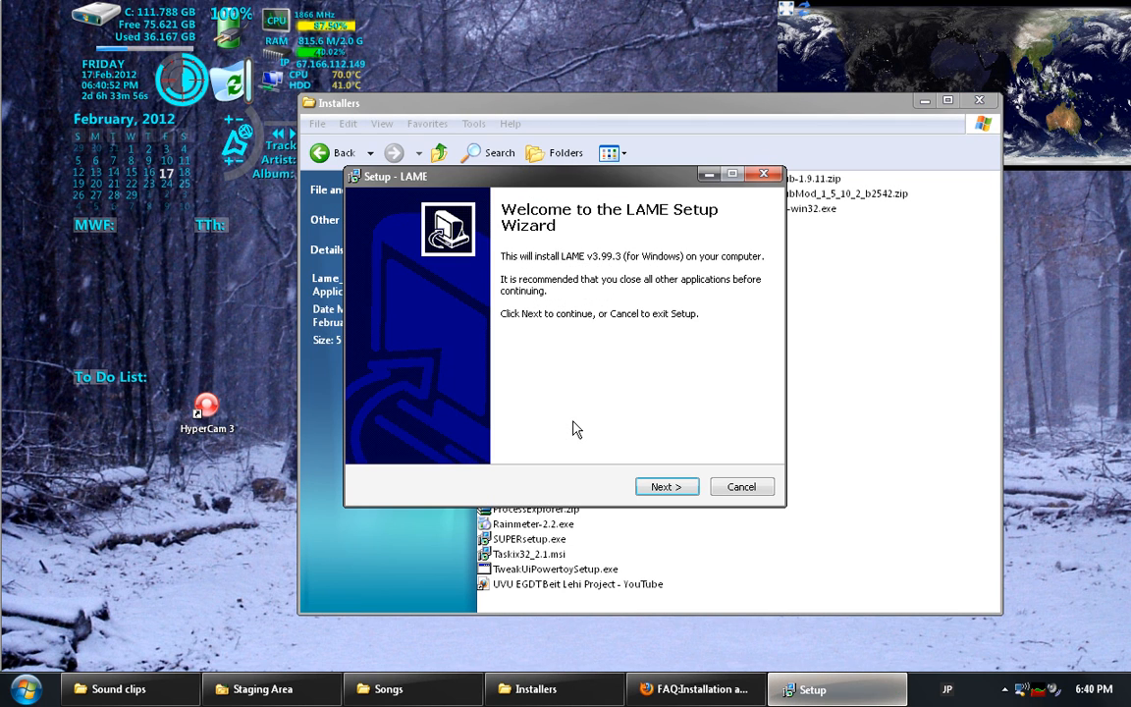
pyautogui.click(673, 488)
pyautogui.click(663, 487)
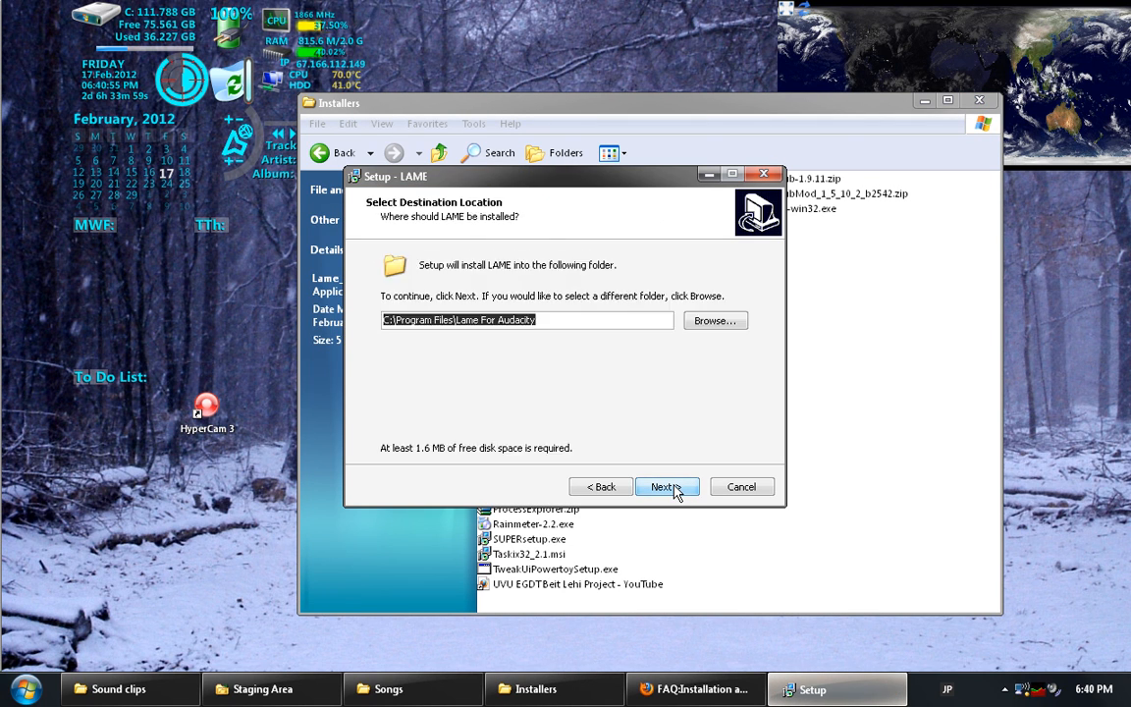
pyautogui.click(698, 322)
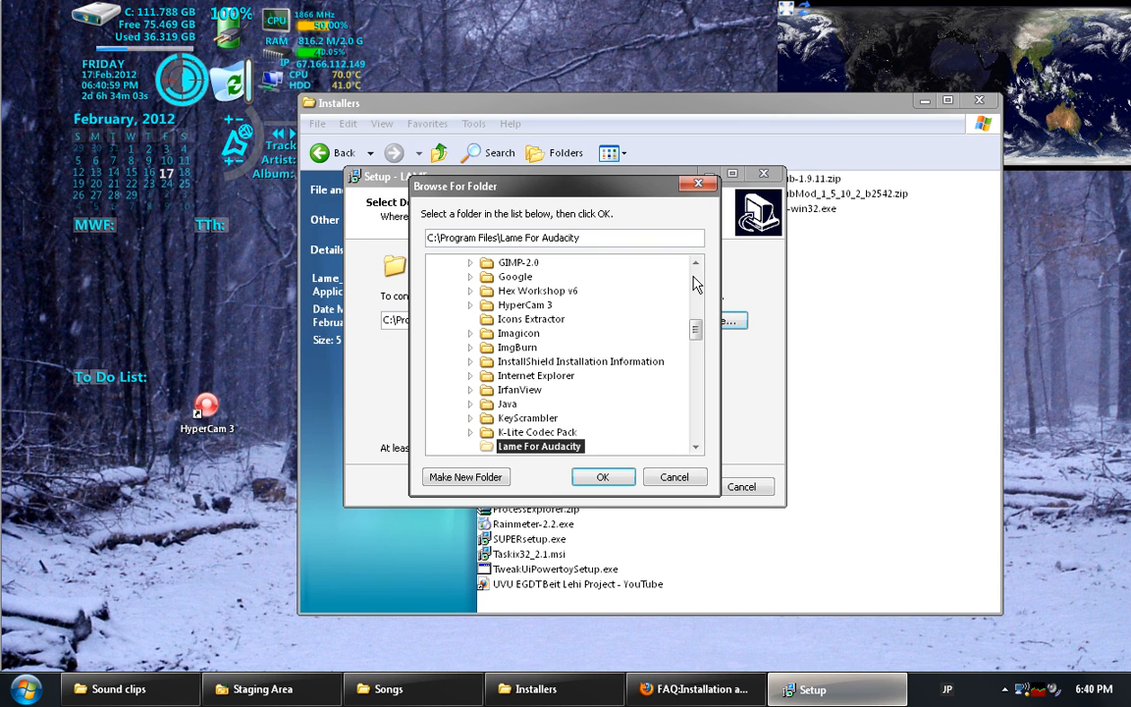
pyautogui.click(696, 283)
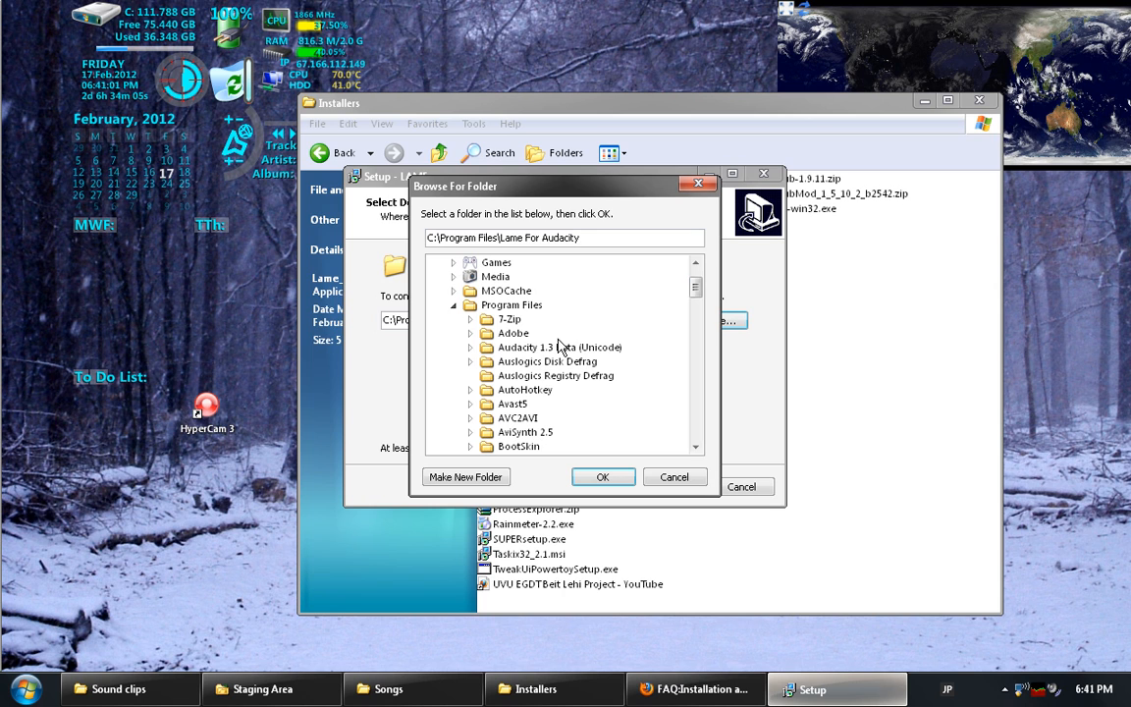
pyautogui.click(553, 348)
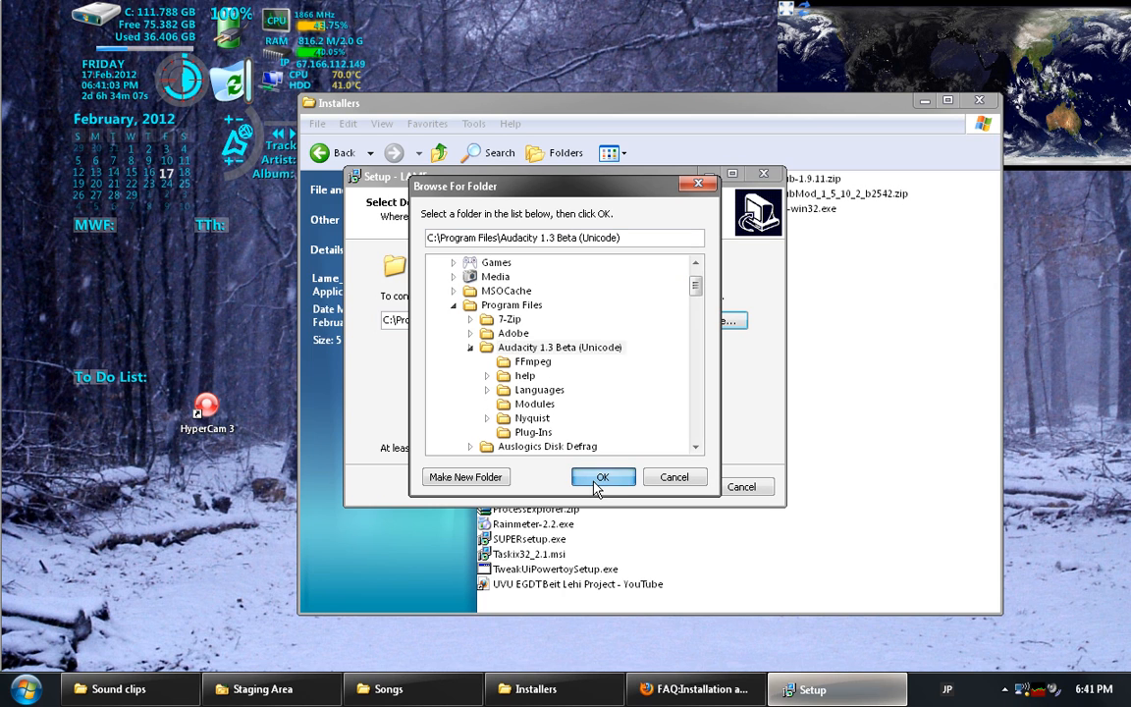
pyautogui.click(601, 478)
# Install LAME into the chosen folder and finish the setup wizard
pyautogui.click(675, 486)
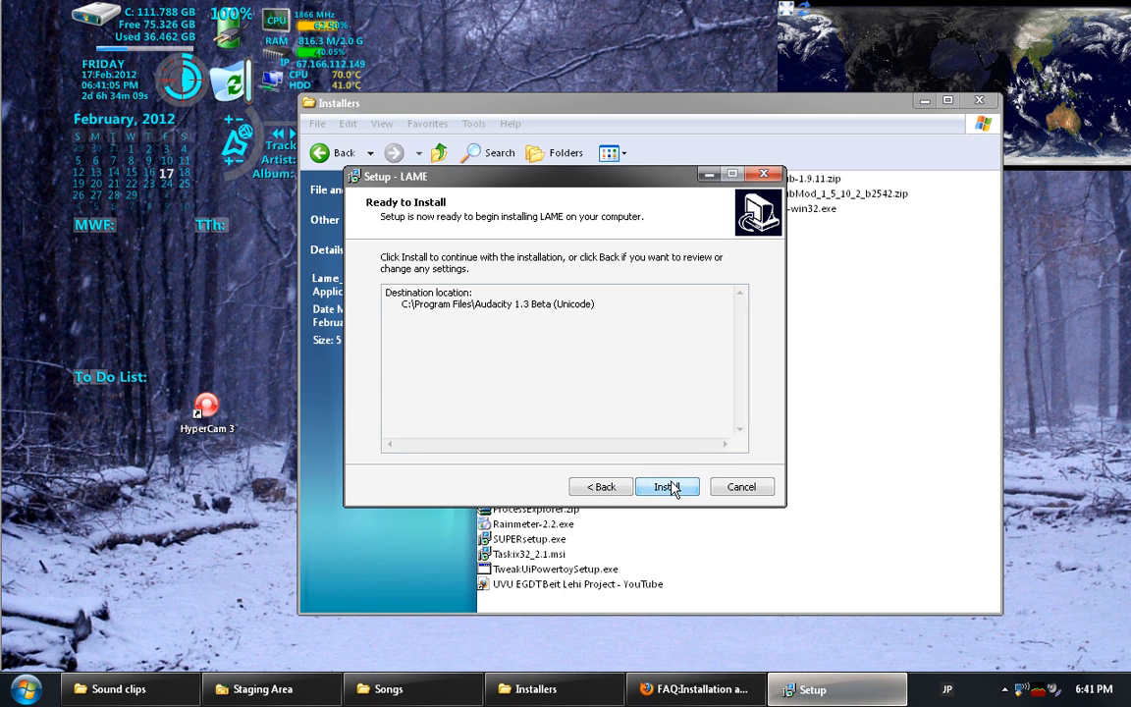
pyautogui.click(674, 488)
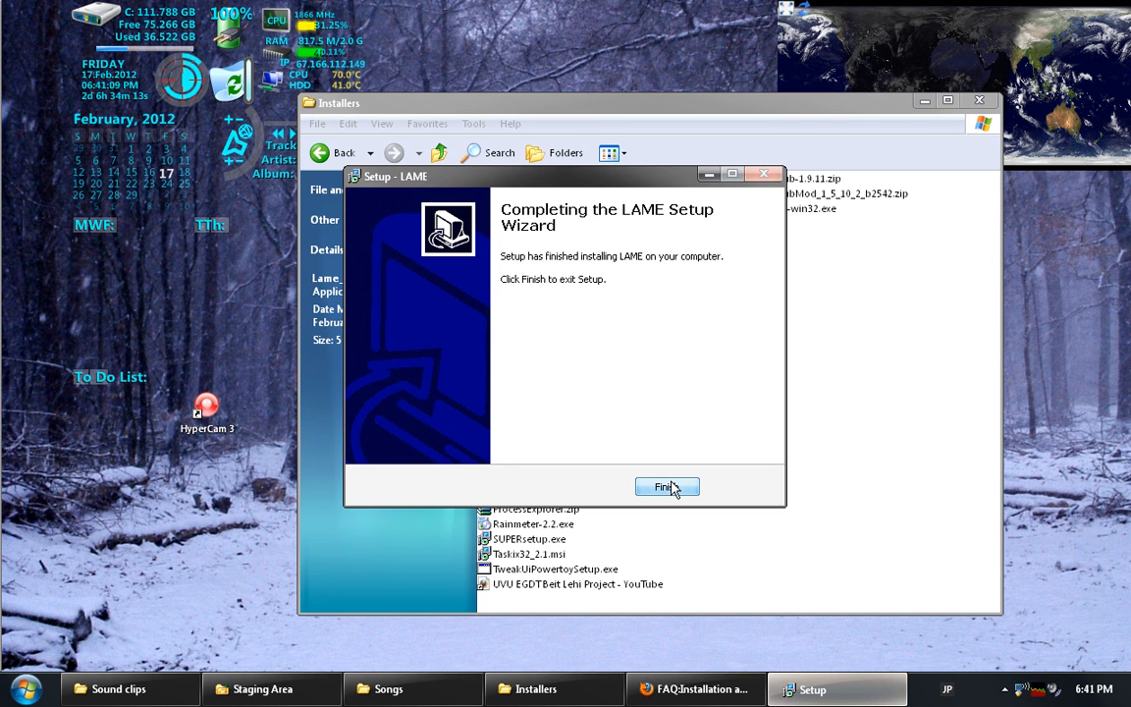
pyautogui.click(668, 487)
pyautogui.click(833, 322)
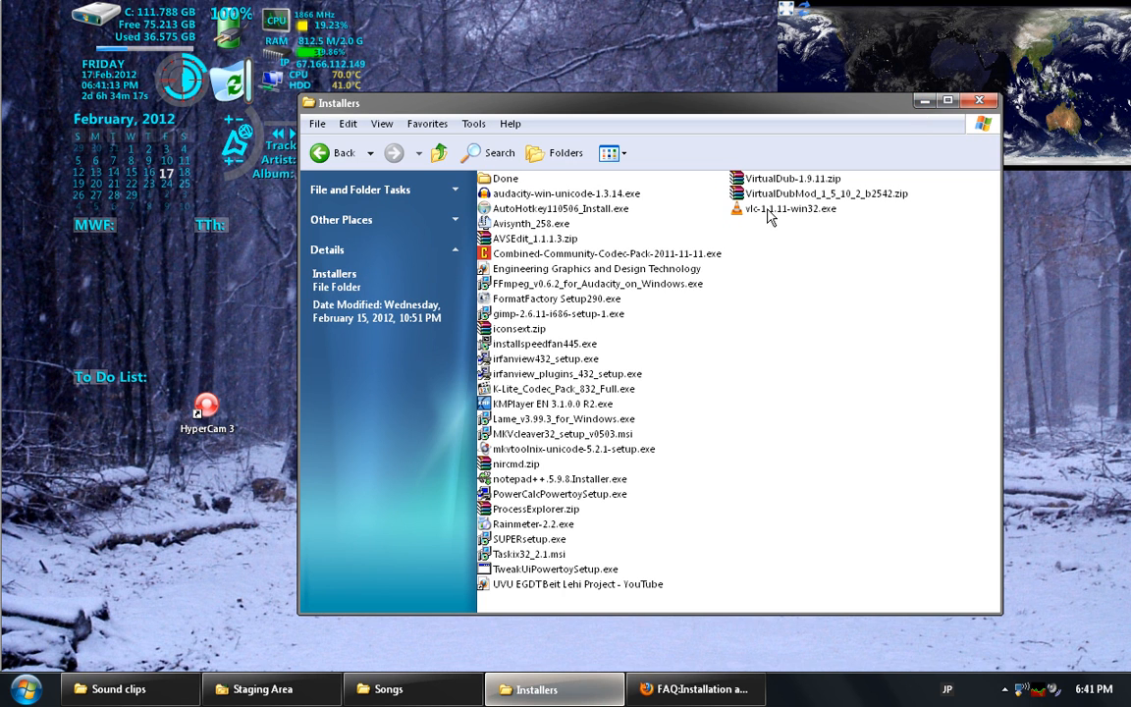
# Show the desktop and start Audacity from the Productivity shortcuts
pyautogui.press('super+d')
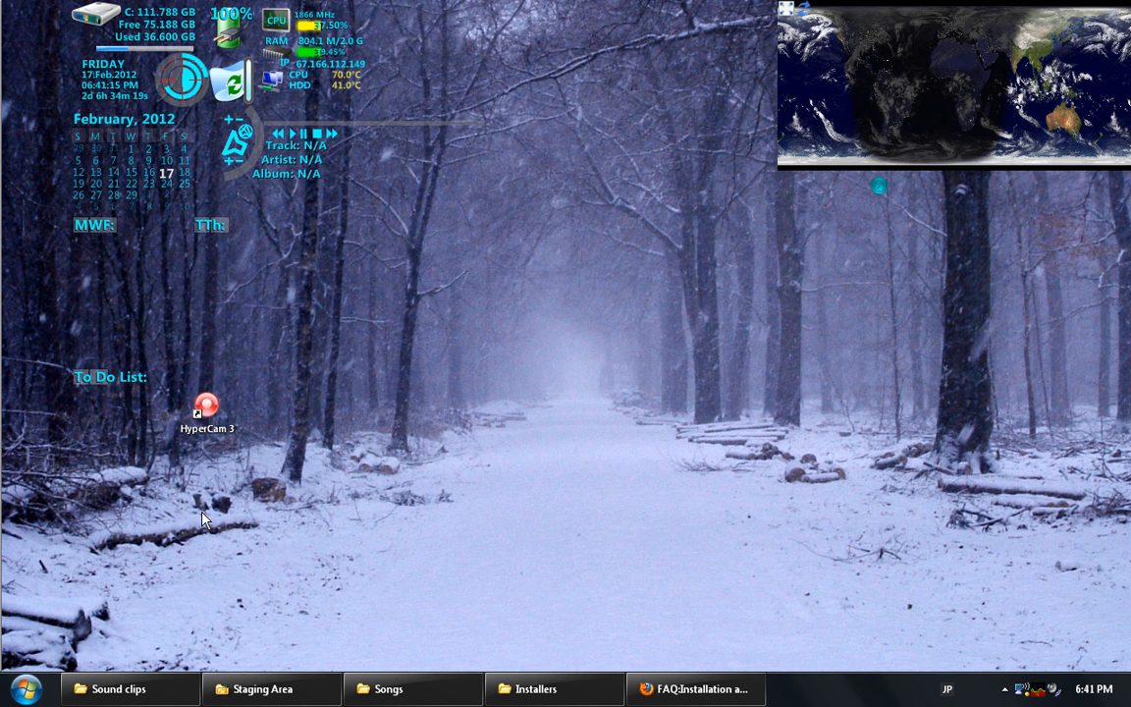
pyautogui.moveTo(2, 363)
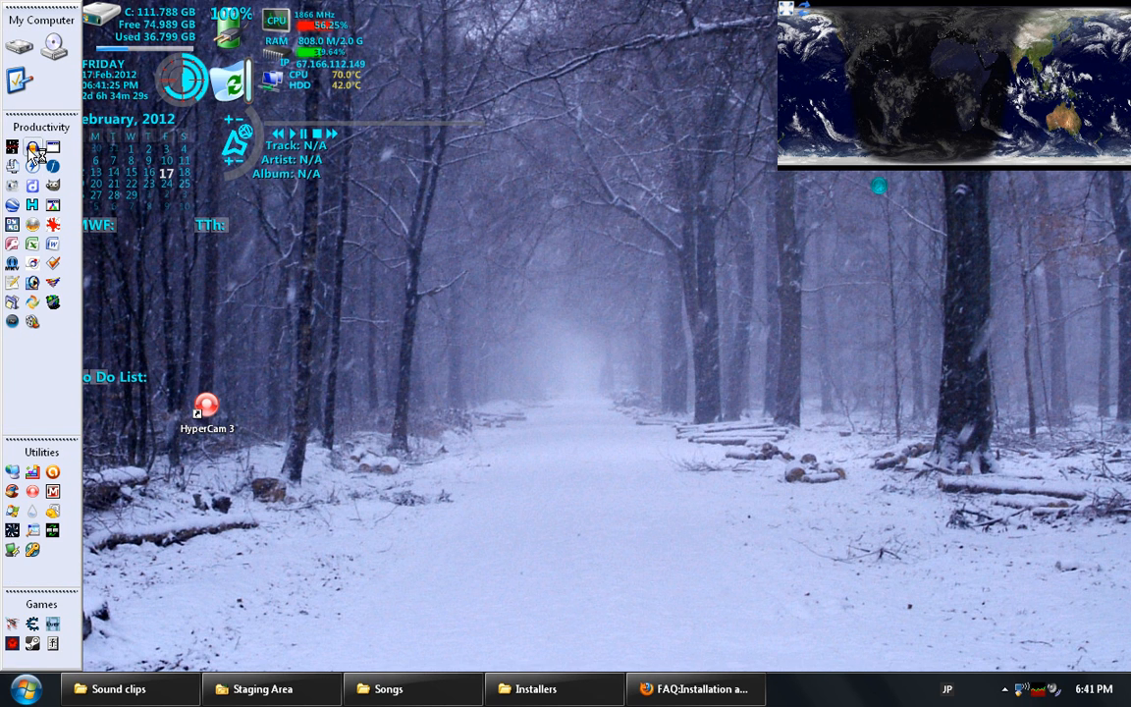
pyautogui.click(33, 150)
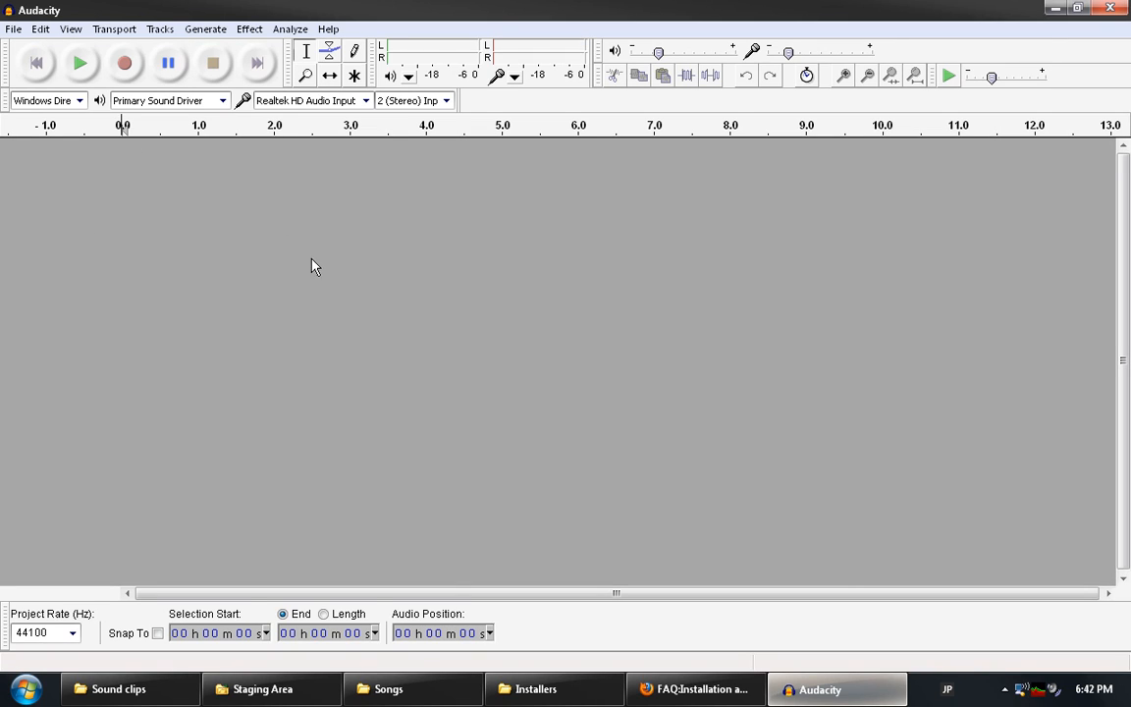
# Import Windows XP Startup.wav from the Sound clips folder into the empty Audacity project and play it
pyautogui.click(145, 695)
pyautogui.moveTo(465, 130); pyautogui.dragTo(897, 162)
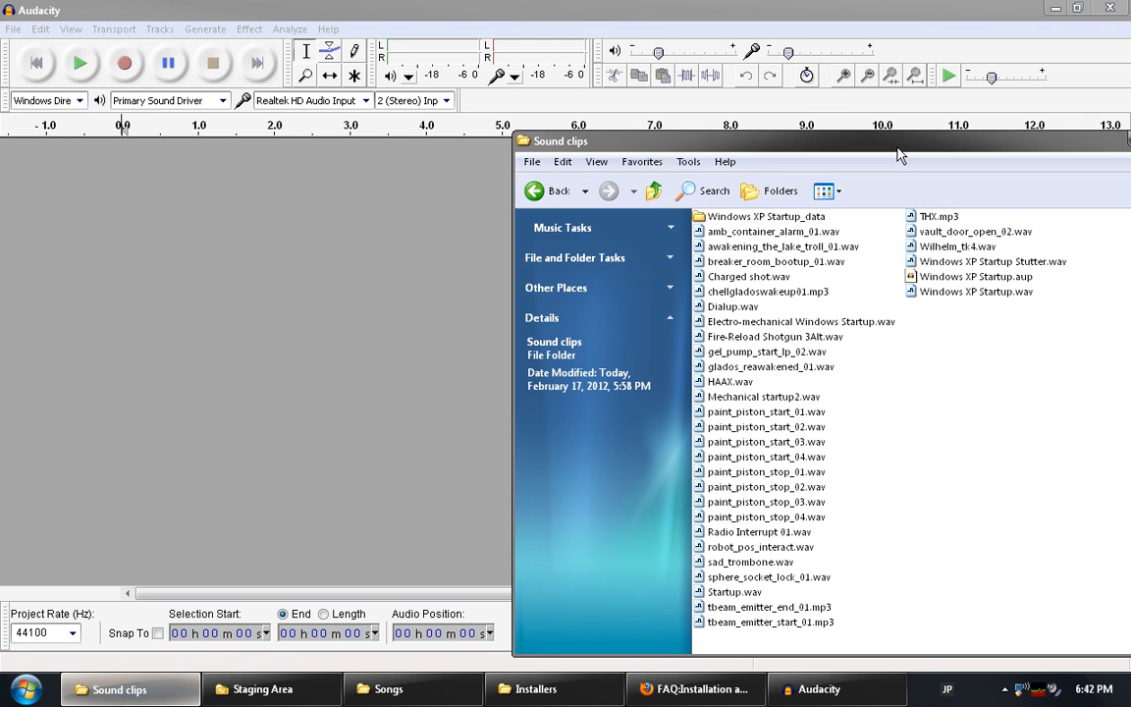
pyautogui.click(981, 294)
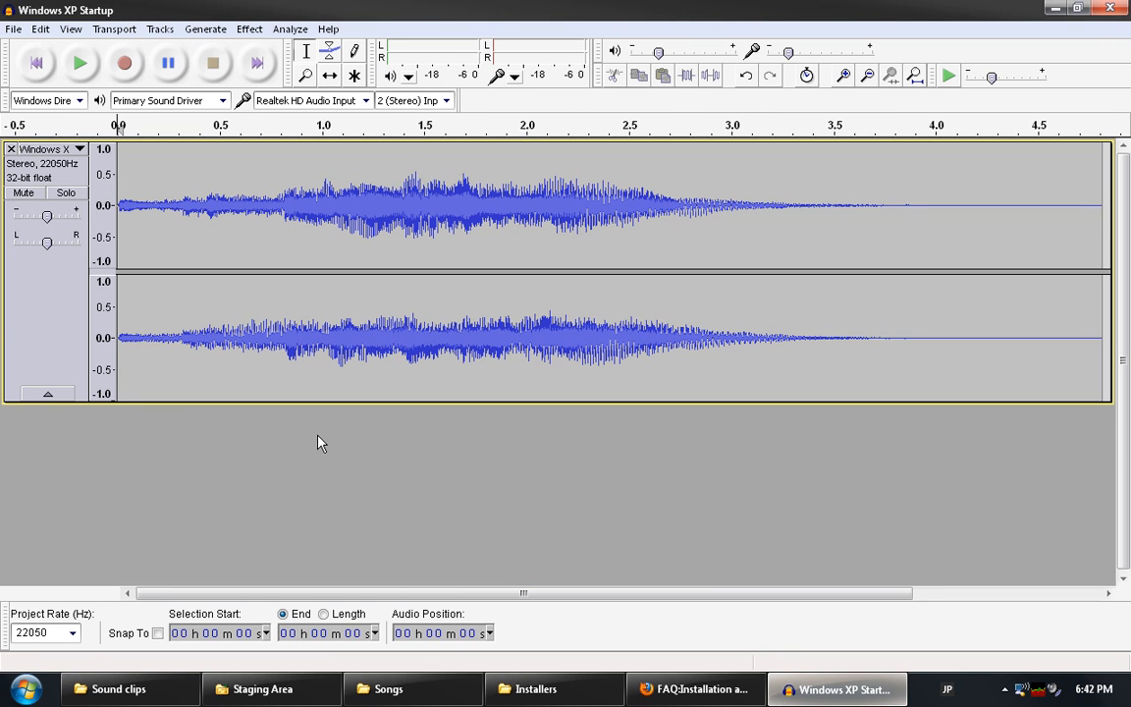
pyautogui.click(78, 63)
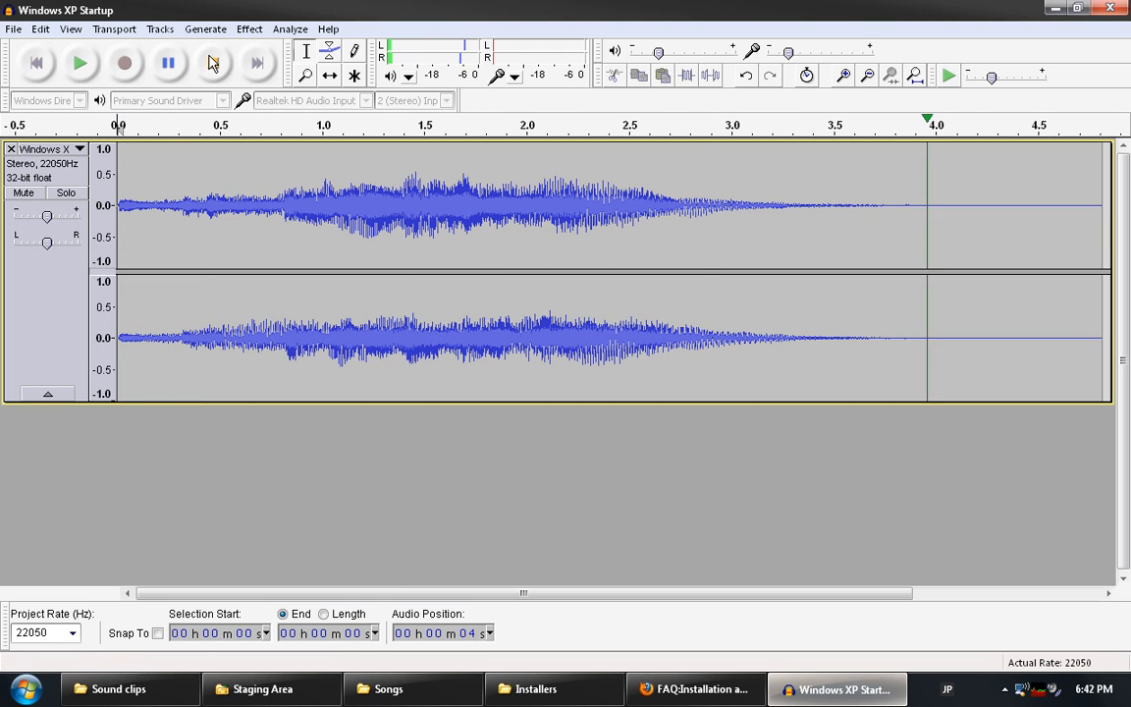
# Remove the Windows XP Startup track, import Mechanical startup2.wav from the Sound clips folder in its place and play it
pyautogui.click(11, 149)
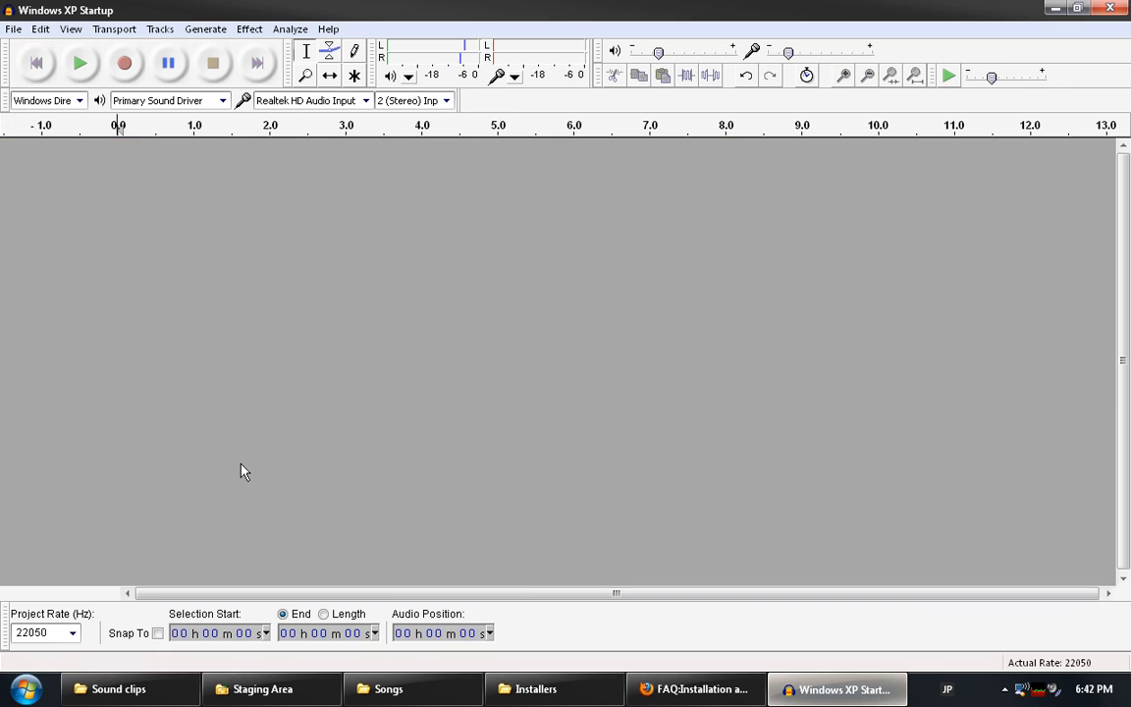
pyautogui.click(131, 688)
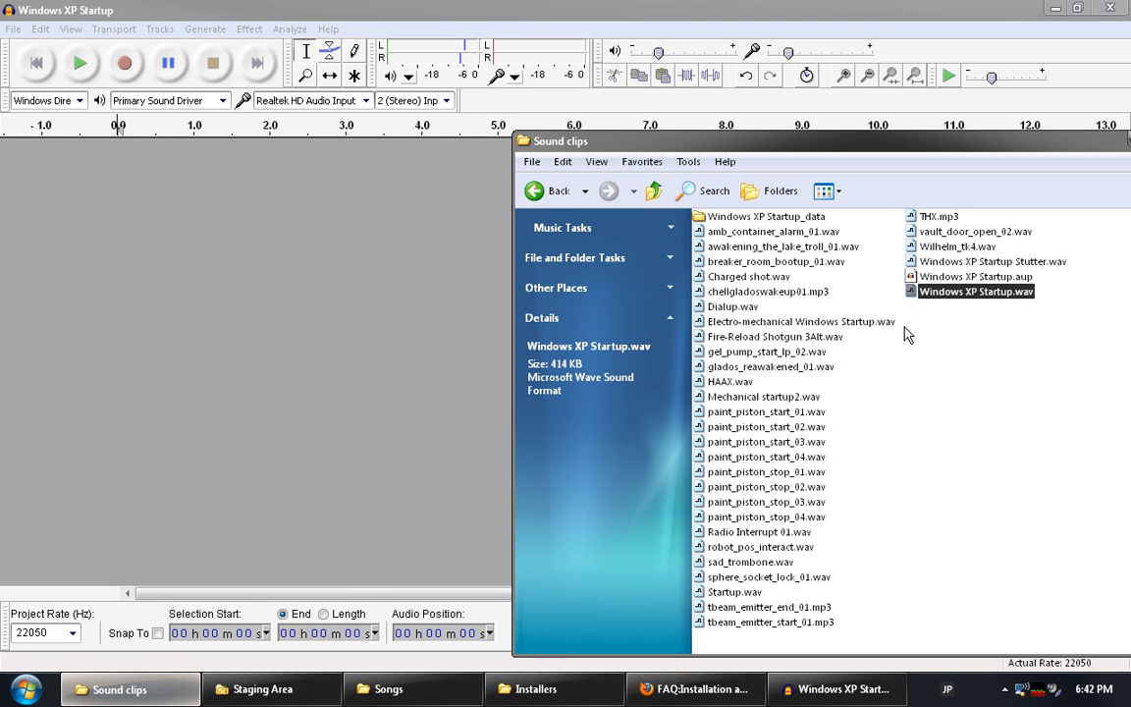
pyautogui.click(776, 396)
pyautogui.moveTo(362, 382); pyautogui.dragTo(306, 446)
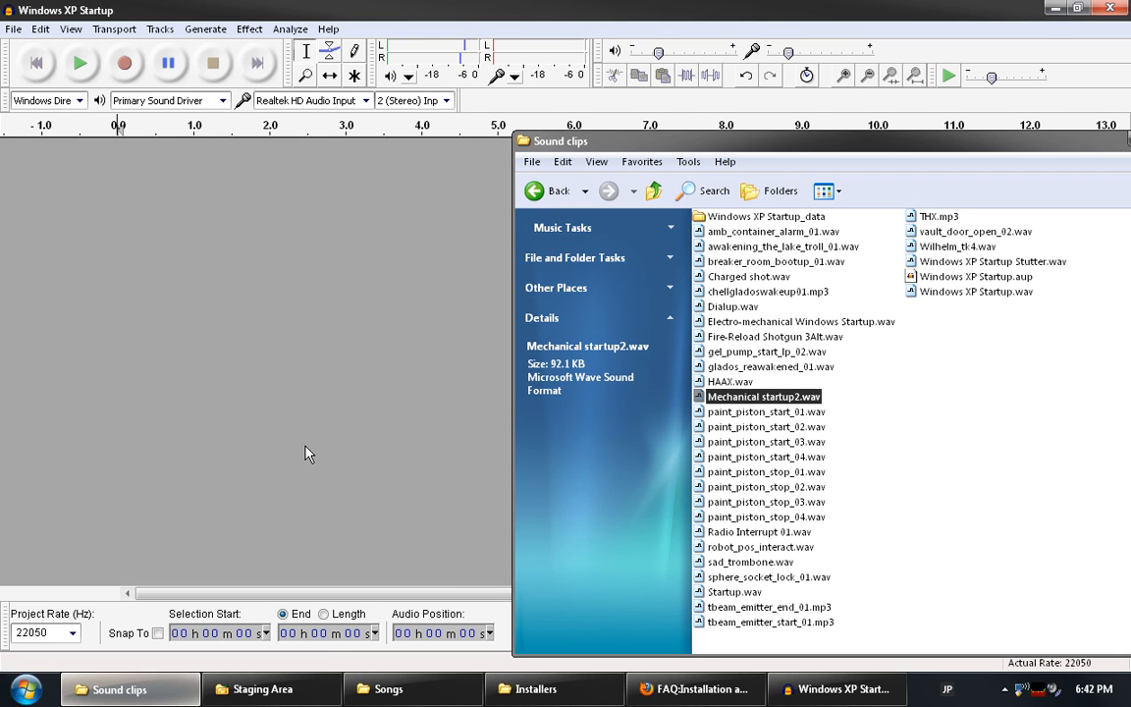
pyautogui.click(305, 446)
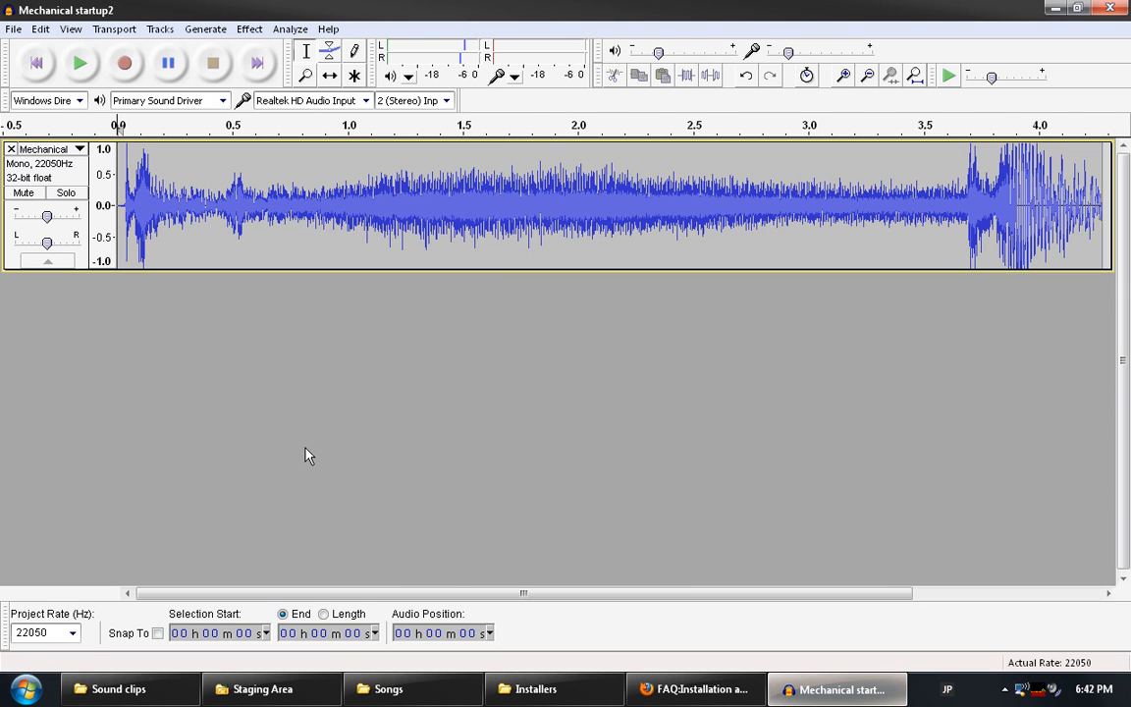
pyautogui.click(80, 67)
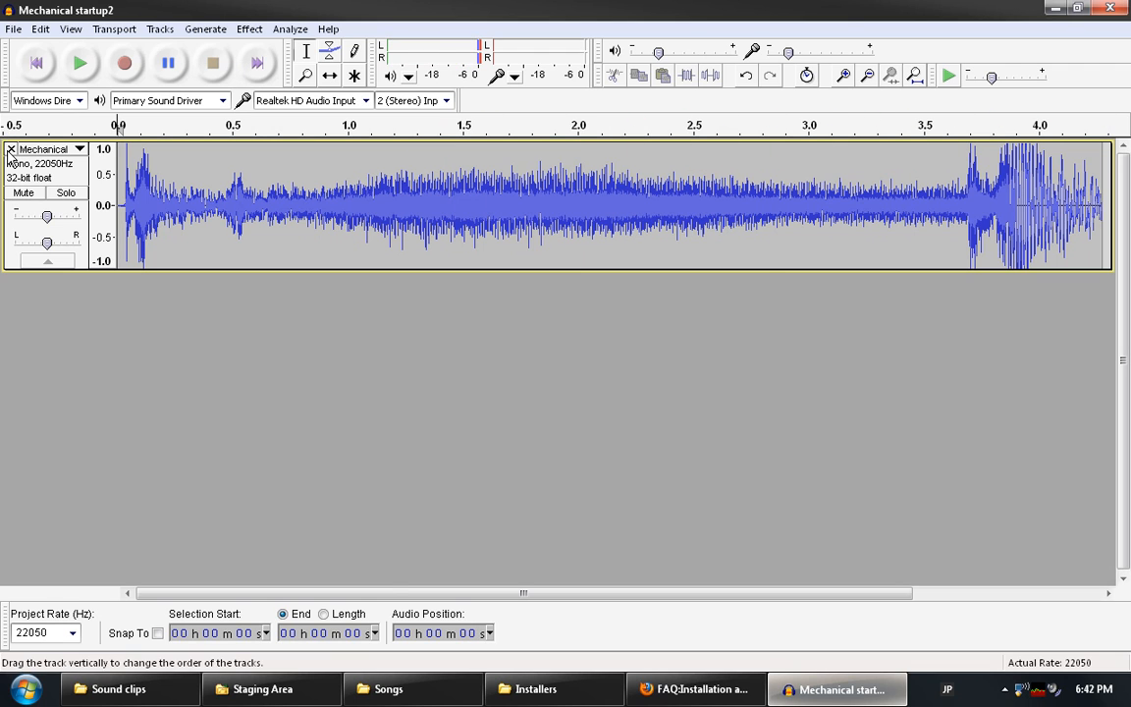
# Remove the Mechanical startup2 track and open the project file Windows XP Startup.aup from the Sound clips folder
pyautogui.click(9, 148)
pyautogui.click(118, 688)
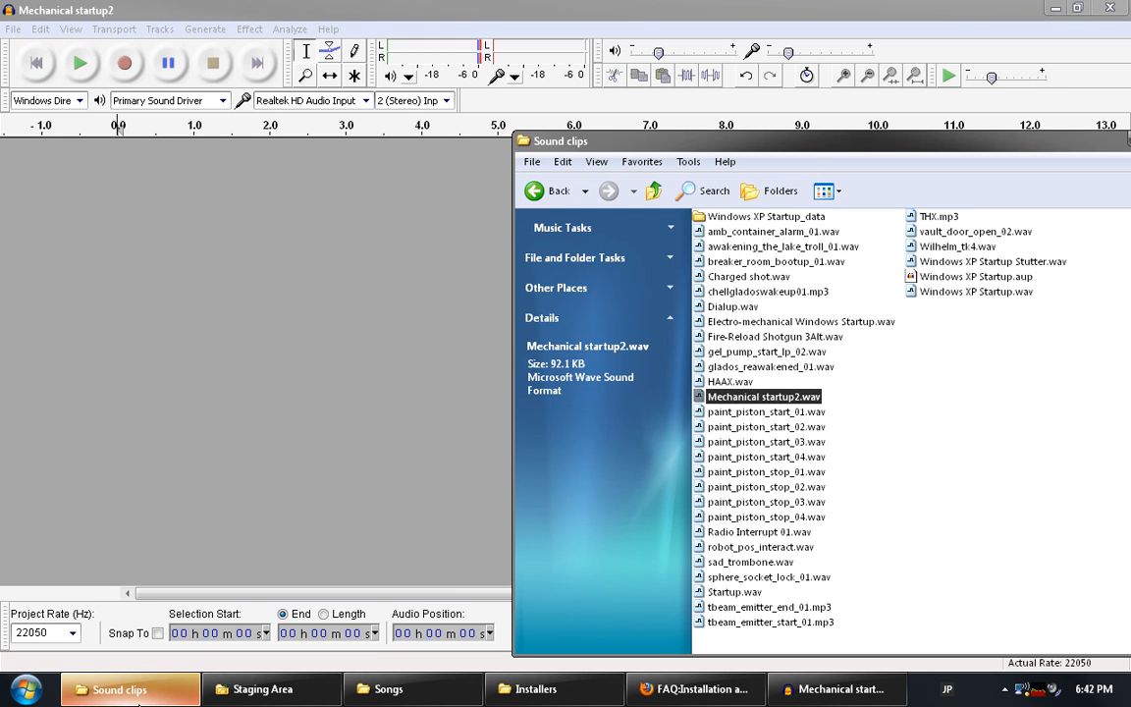
pyautogui.click(948, 277)
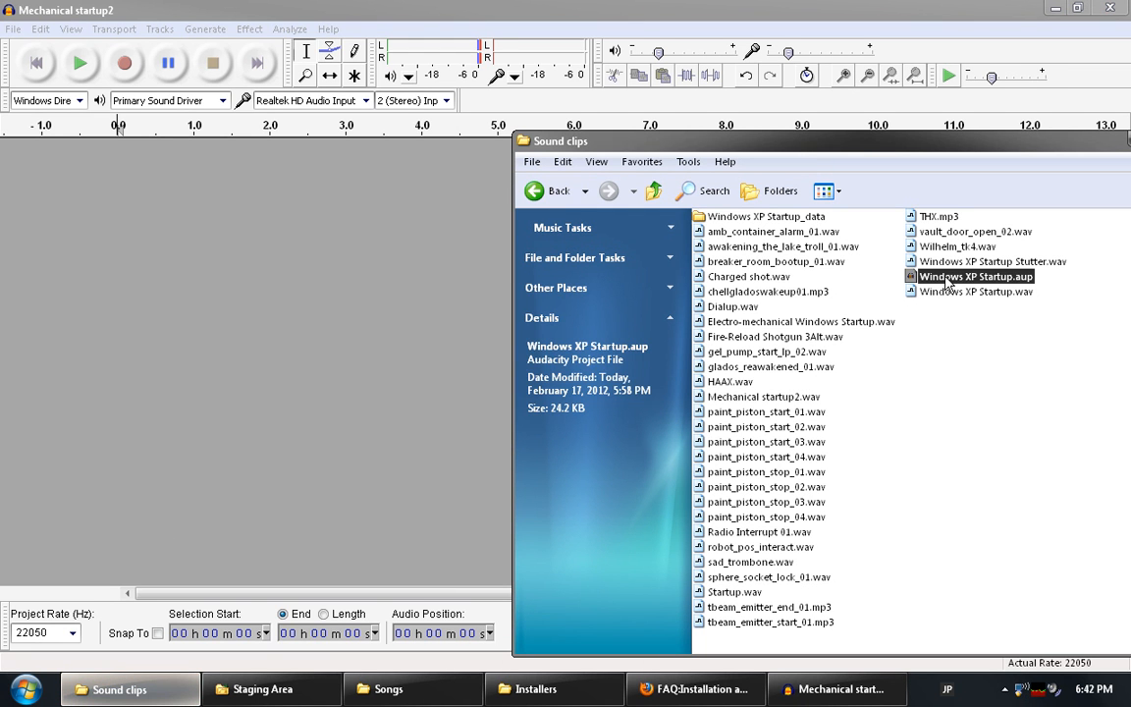
pyautogui.click(334, 331)
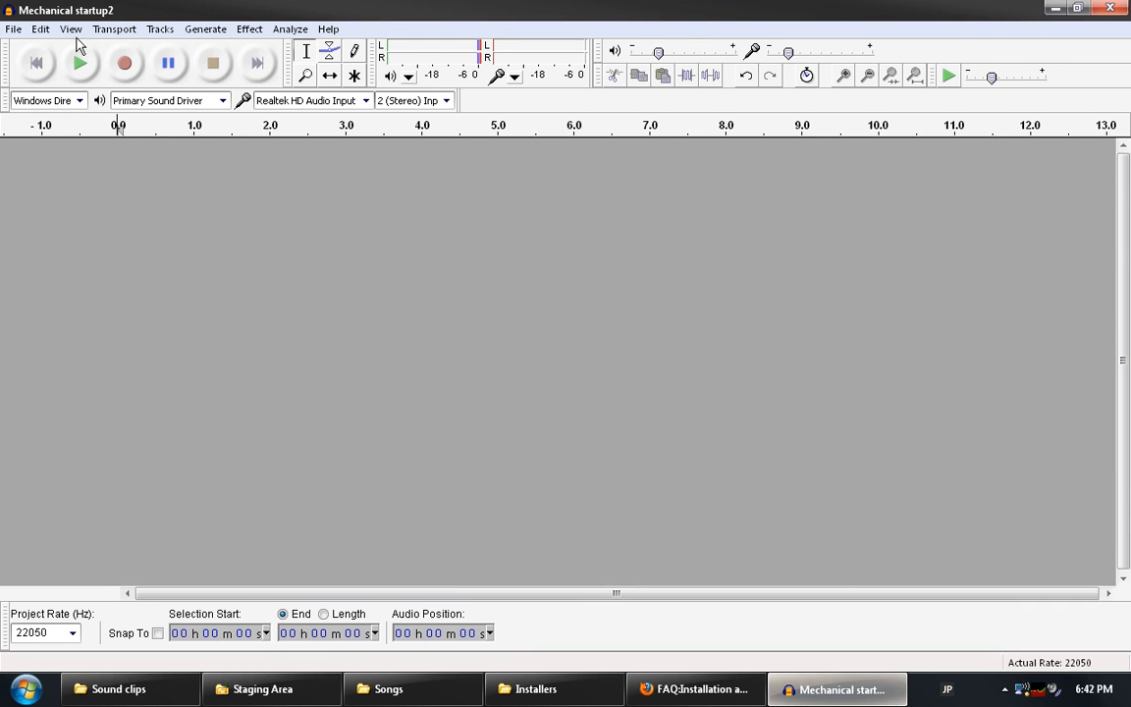
pyautogui.click(15, 28)
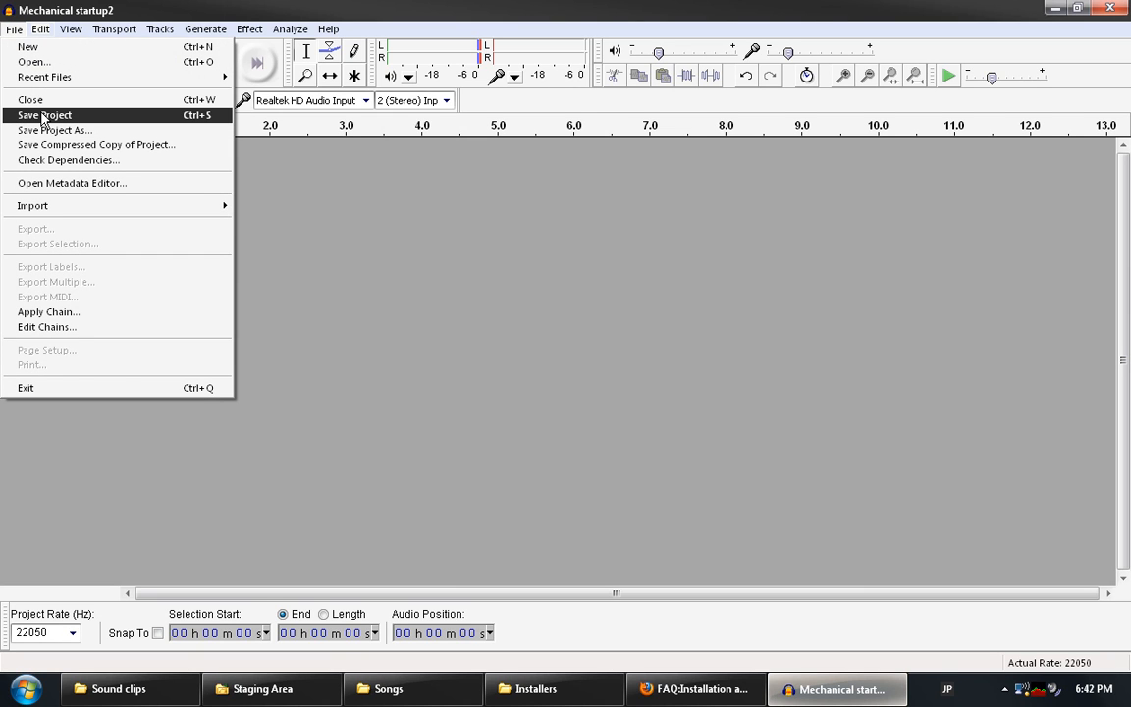
pyautogui.click(85, 10)
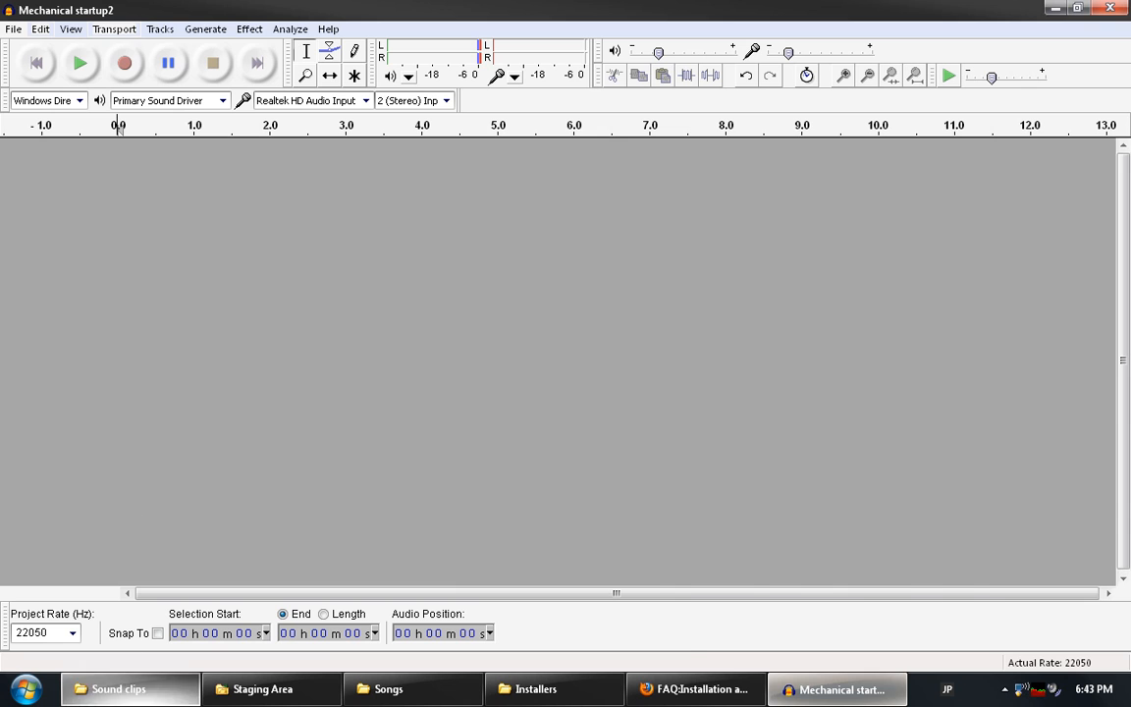
pyautogui.click(118, 689)
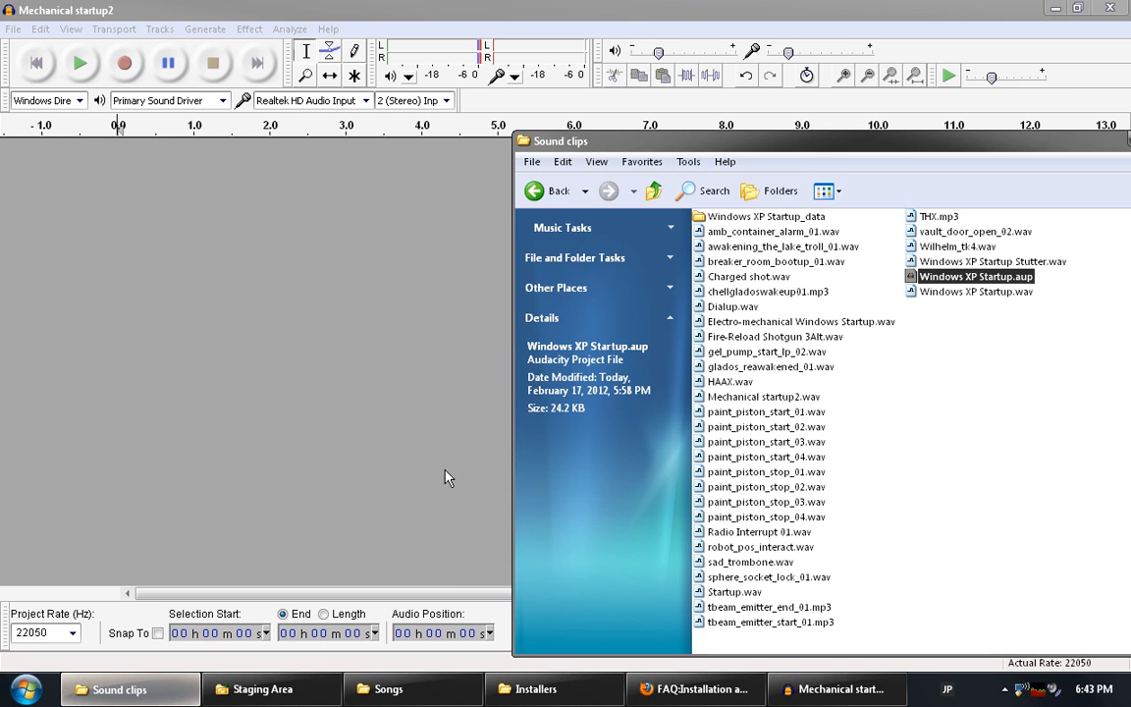
pyautogui.doubleClick(964, 278)
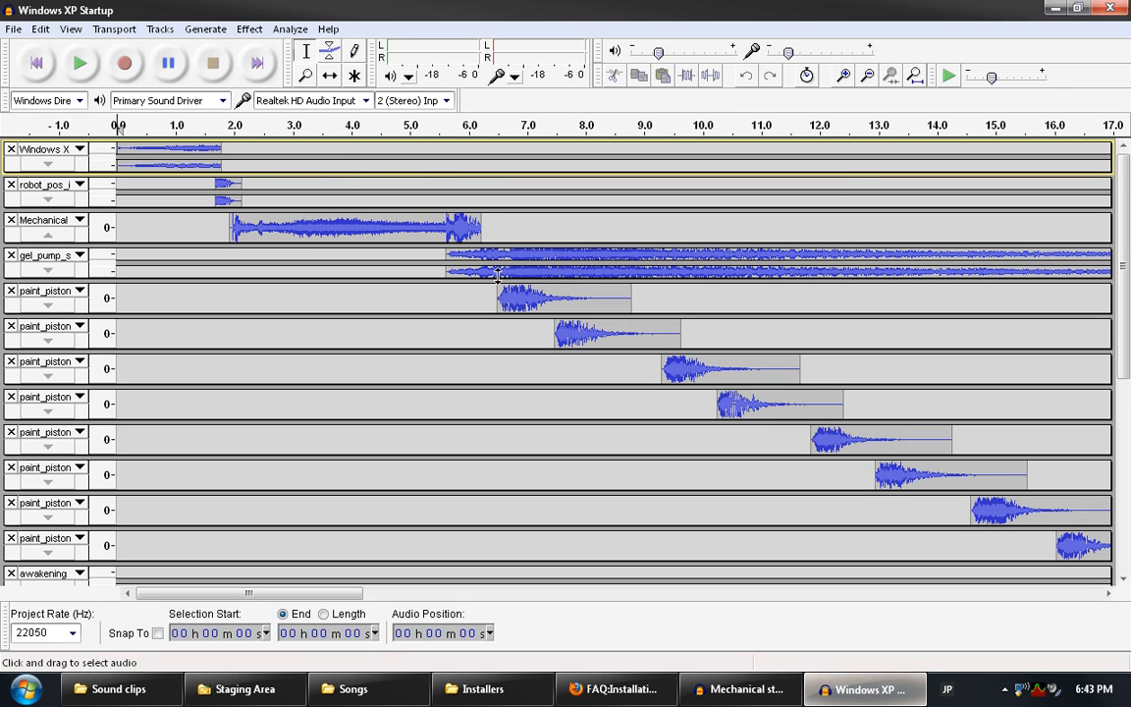
# Look through the Windows XP Startup project's tracks and close the empty Mechanical startup2 project without saving changes
pyautogui.moveTo(1126, 189); pyautogui.dragTo(1126, 373)
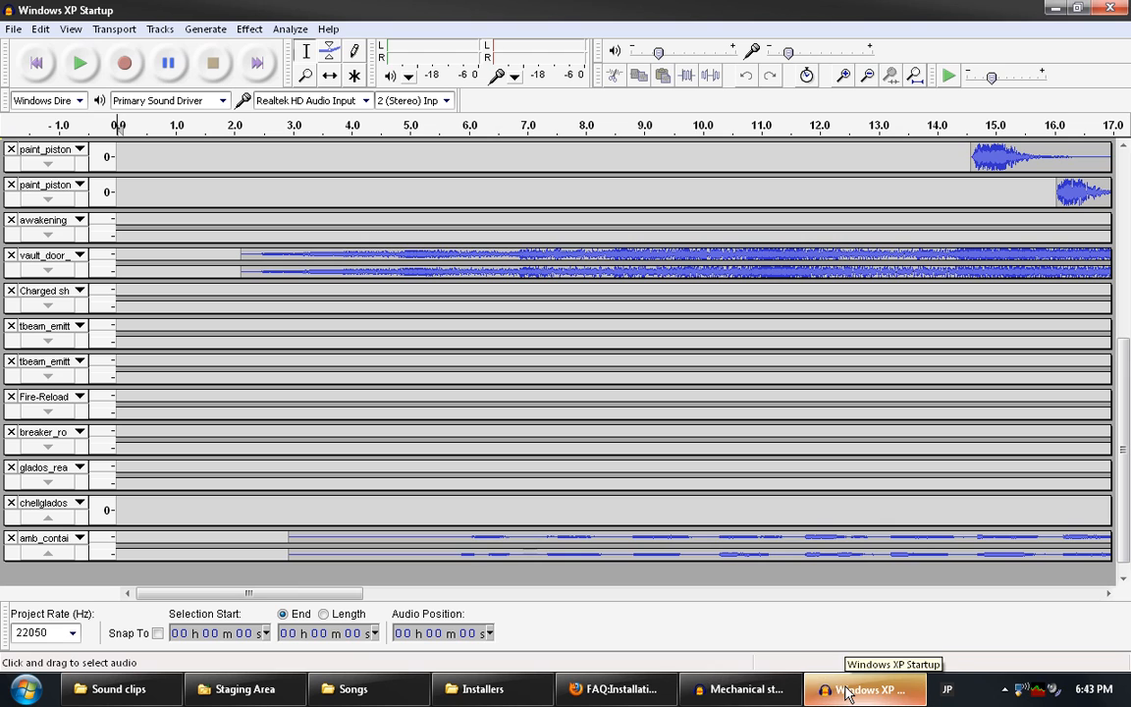
pyautogui.click(746, 689)
pyautogui.click(1110, 8)
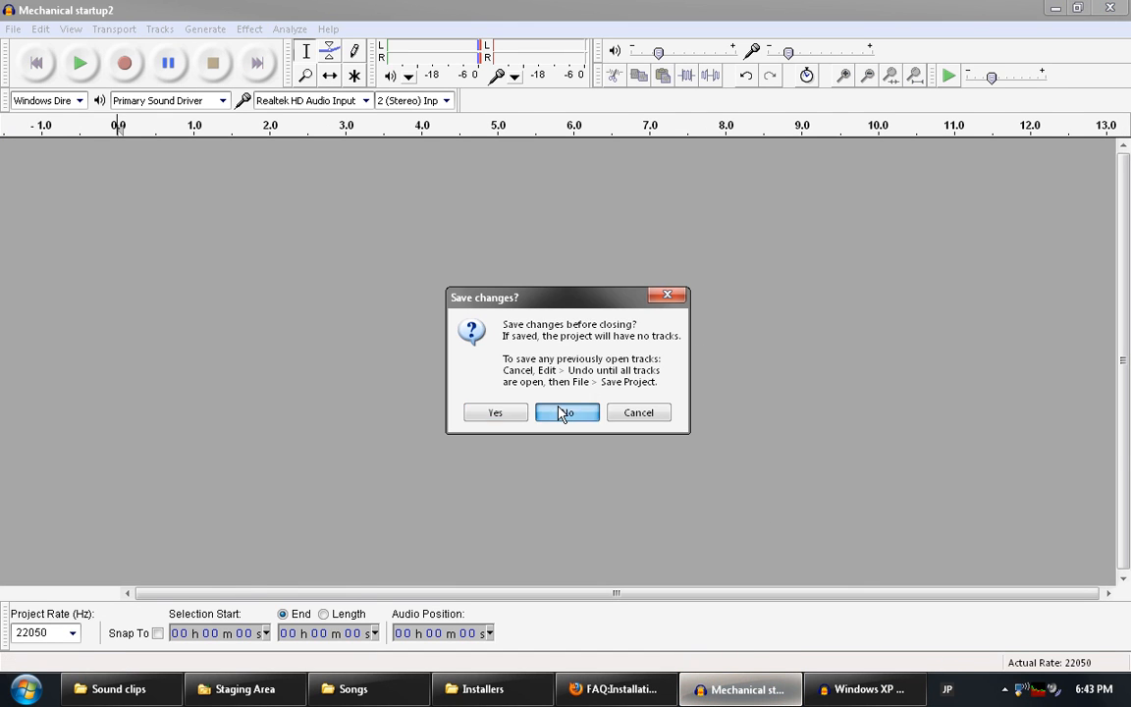
pyautogui.click(563, 411)
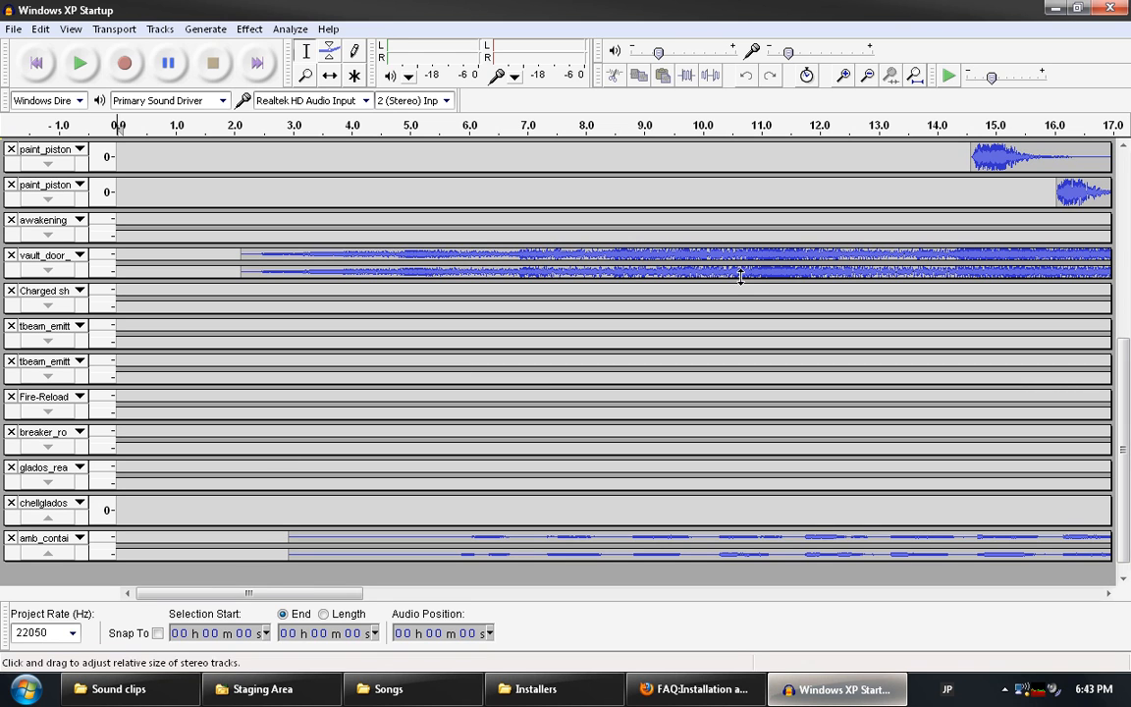
# Select about 2.4 to 3.8 s of the Mechanical track and review the list of available effects
pyautogui.scroll(1, 1117, 295)
pyautogui.scroll(5, 1117, 299)
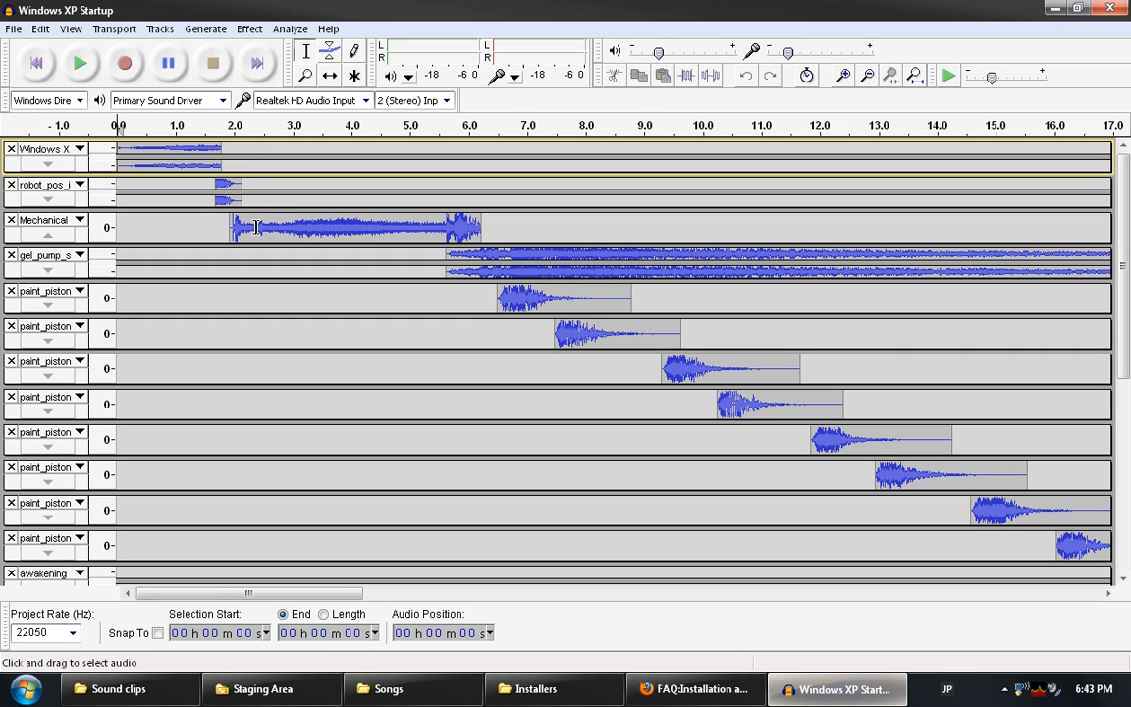
pyautogui.moveTo(257, 228); pyautogui.dragTo(339, 227)
pyautogui.click(249, 30)
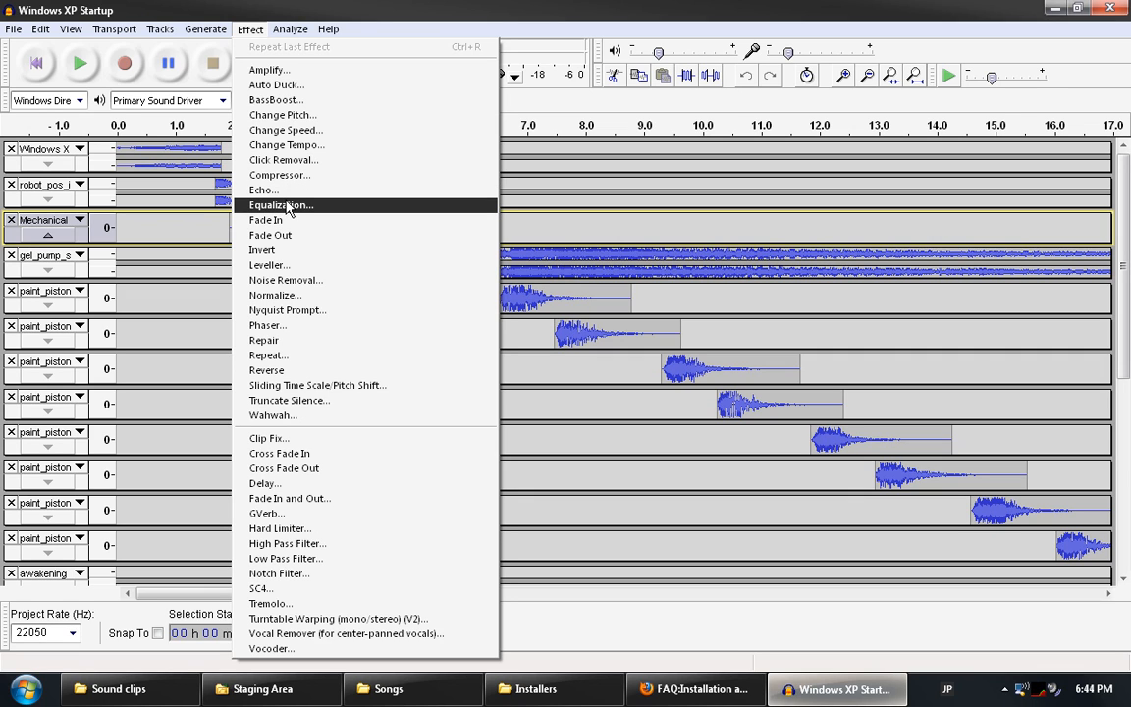
pyautogui.click(598, 5)
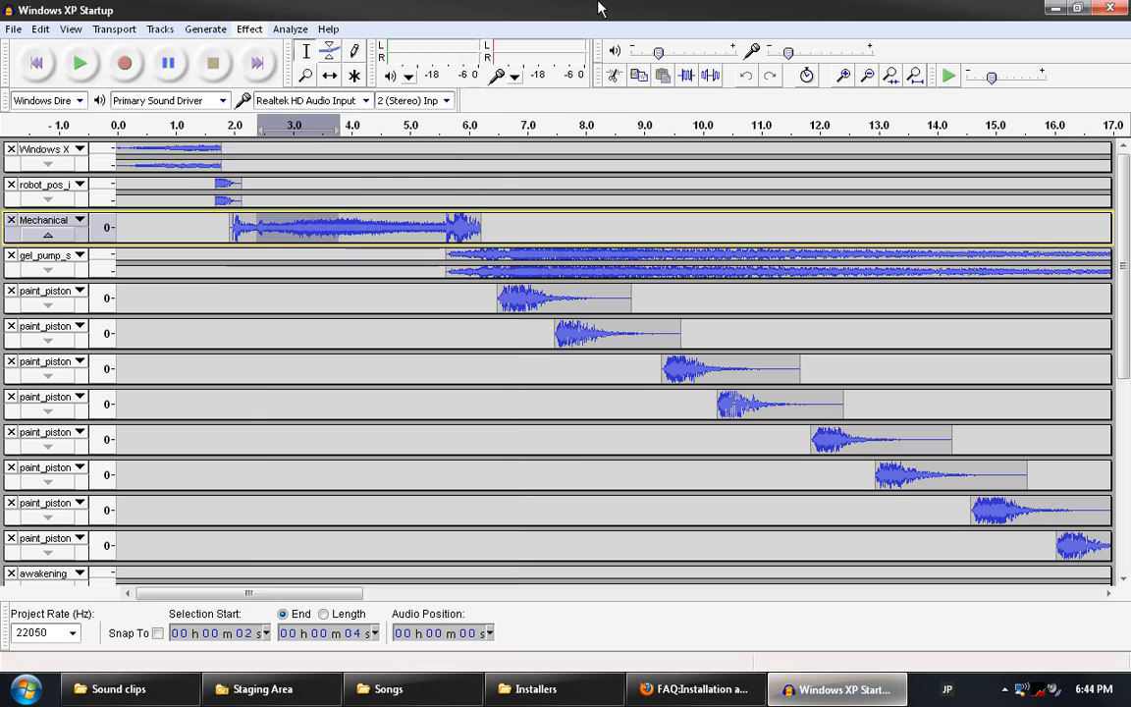
# Apply Fade Out to the end of the Mechanical track, from about 5.2 to 6.5 s
pyautogui.moveTo(421, 227); pyautogui.dragTo(498, 227)
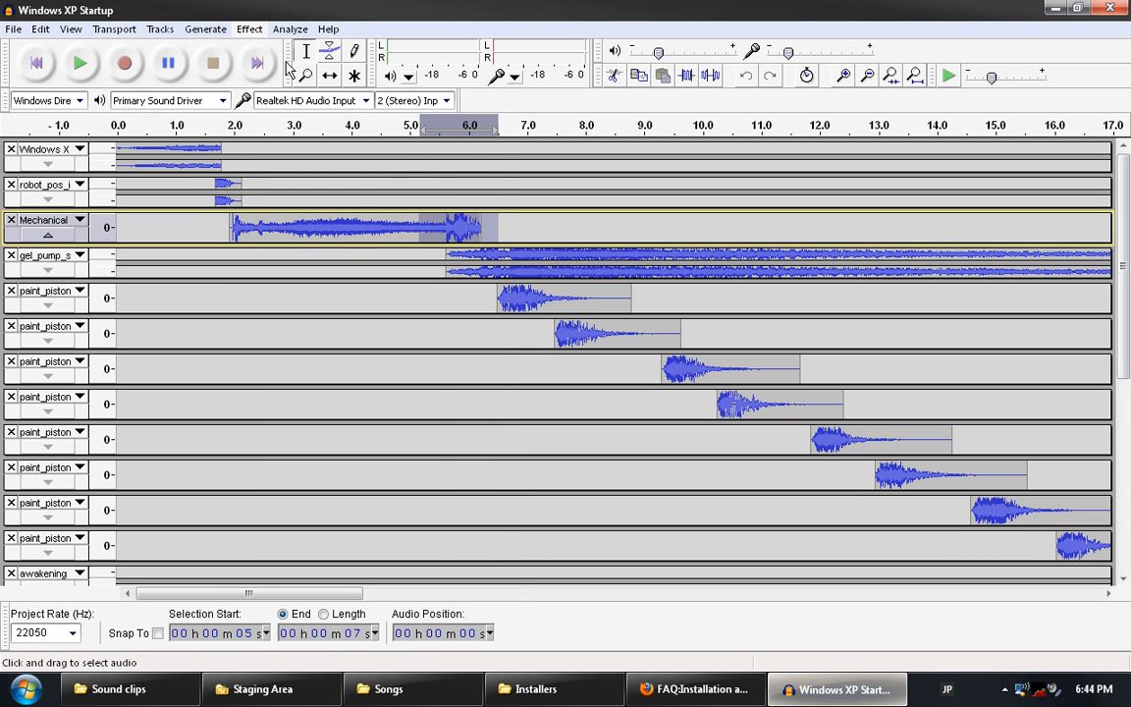
pyautogui.click(258, 33)
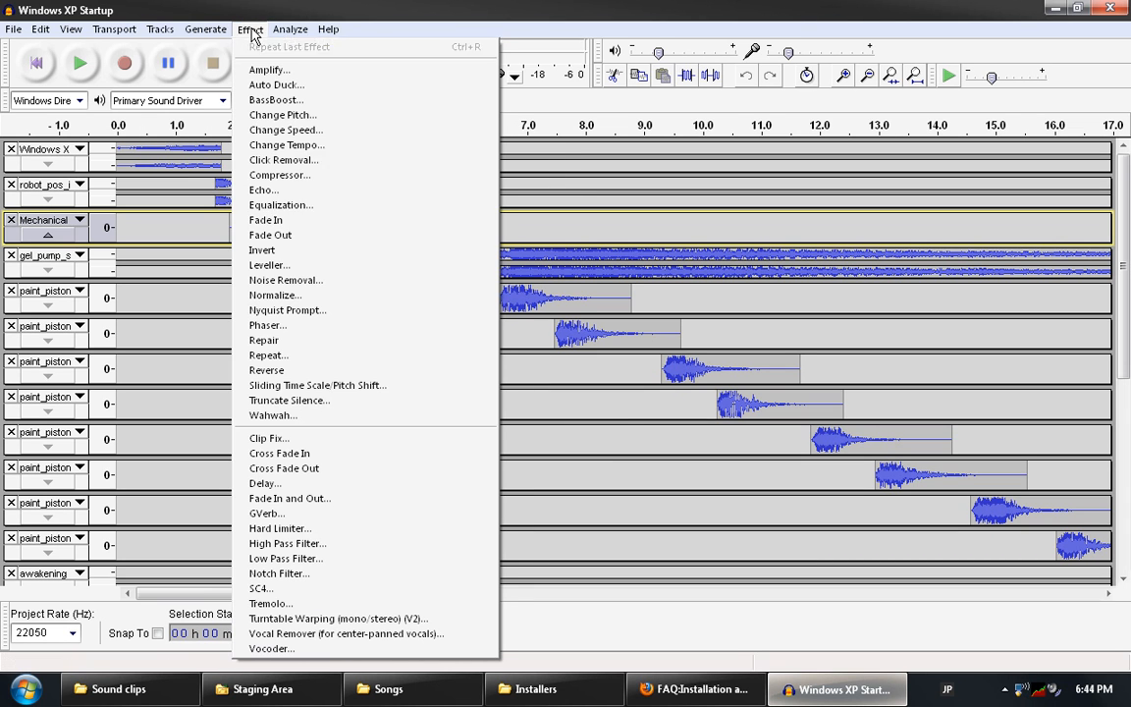
pyautogui.click(336, 236)
pyautogui.click(512, 227)
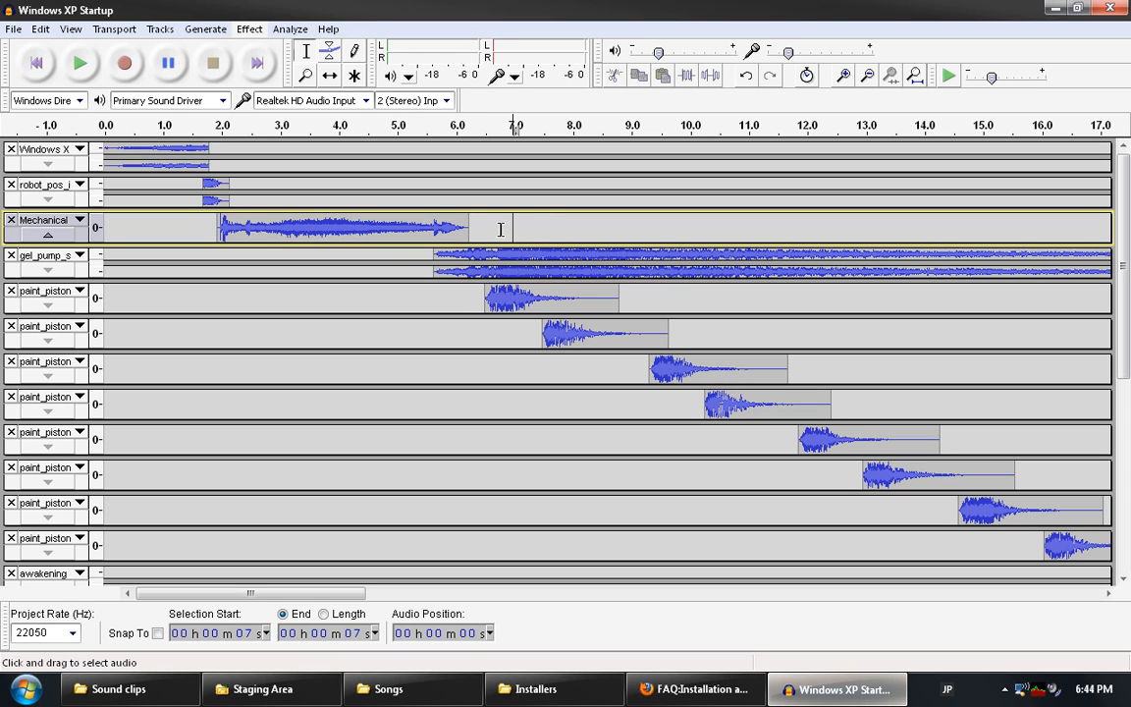
# Apply Fade In to the gel_pump and first paint_piston tracks from about 5.4 to 7 s, and undo both fades
pyautogui.click(426, 265)
pyautogui.moveTo(444, 272); pyautogui.dragTo(517, 294)
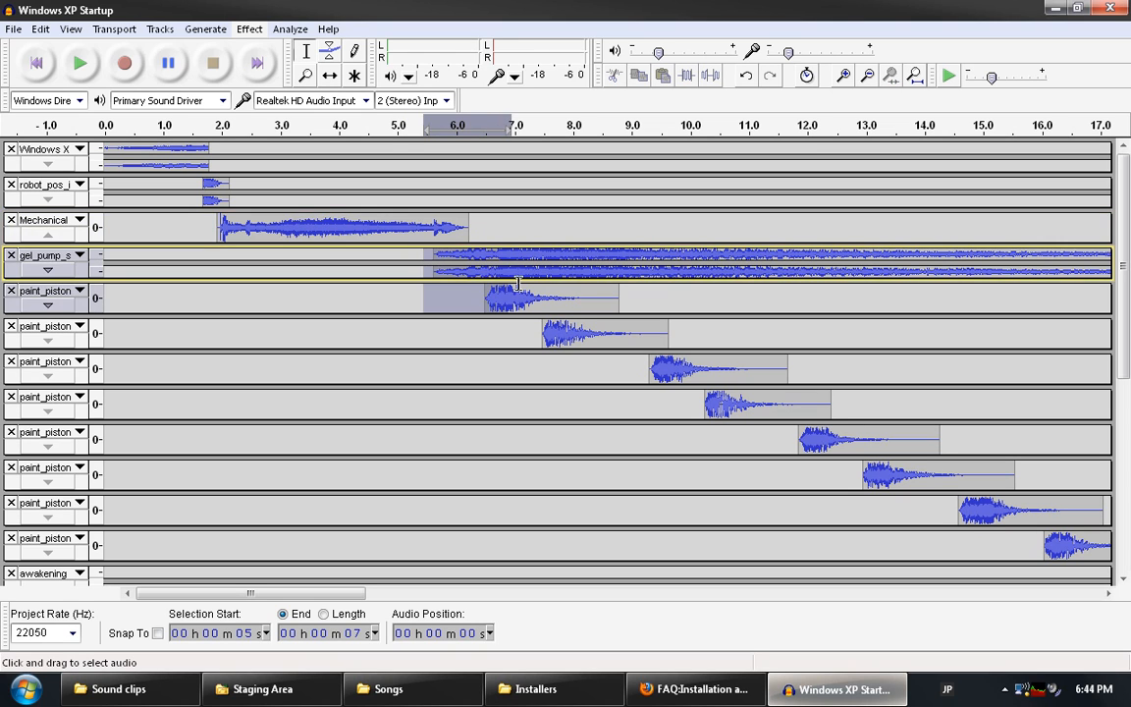
pyautogui.click(251, 29)
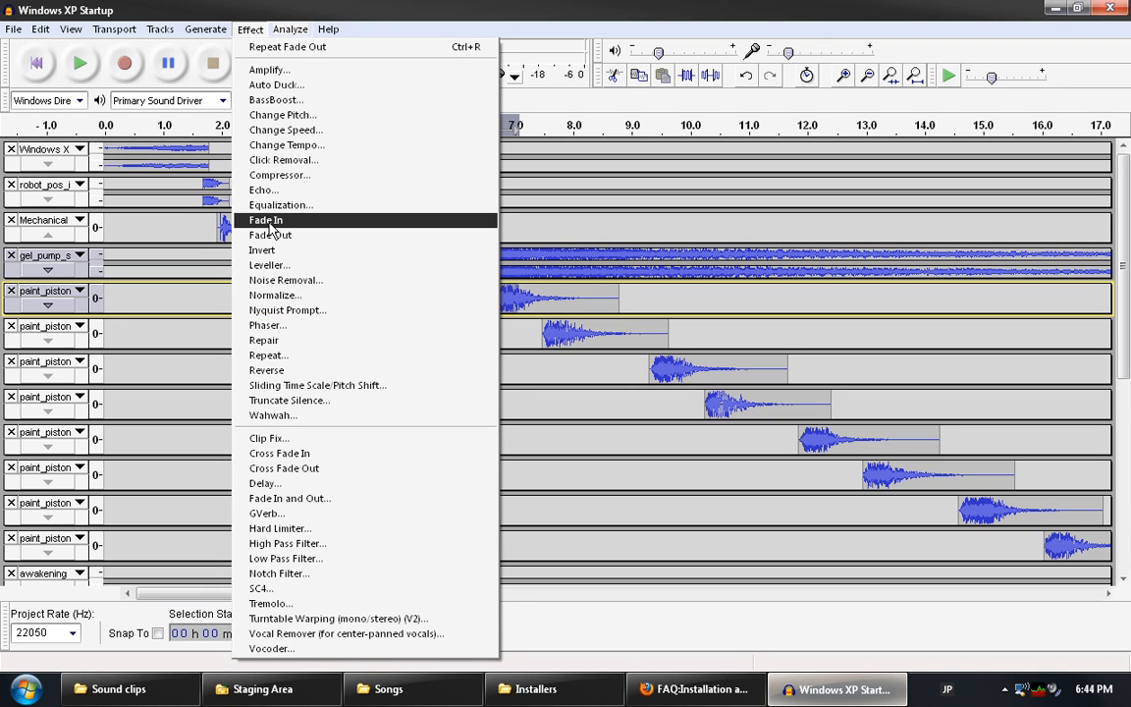
pyautogui.click(267, 221)
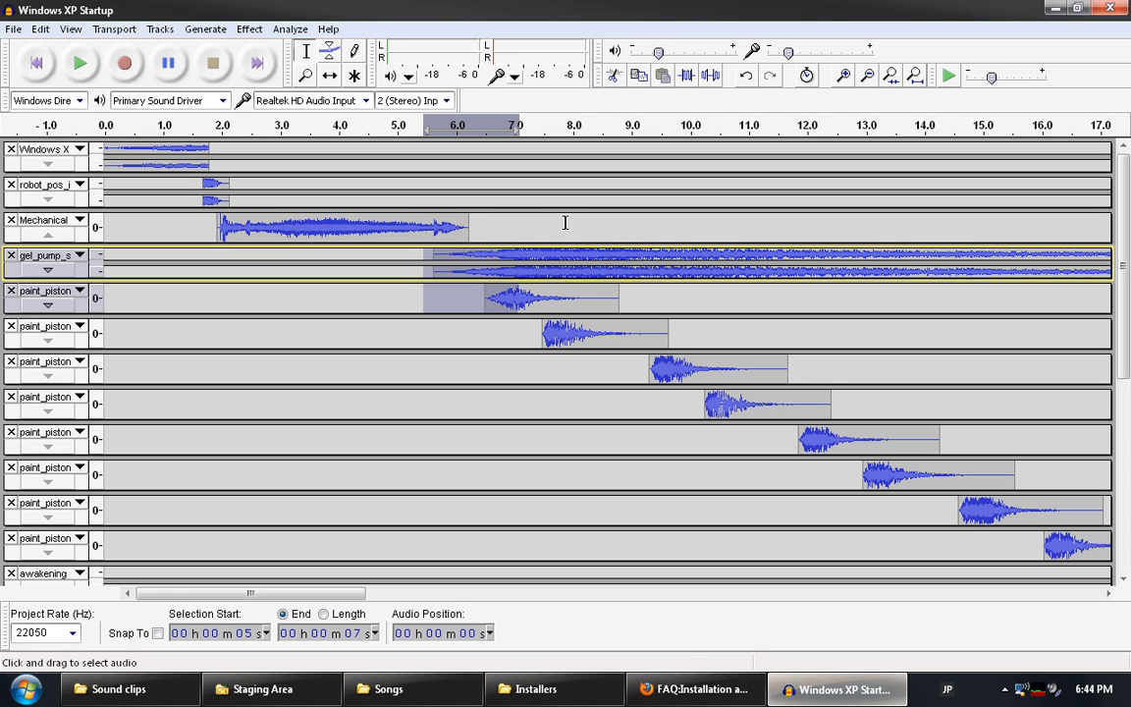
pyautogui.hotkey('ctrl', 'z')
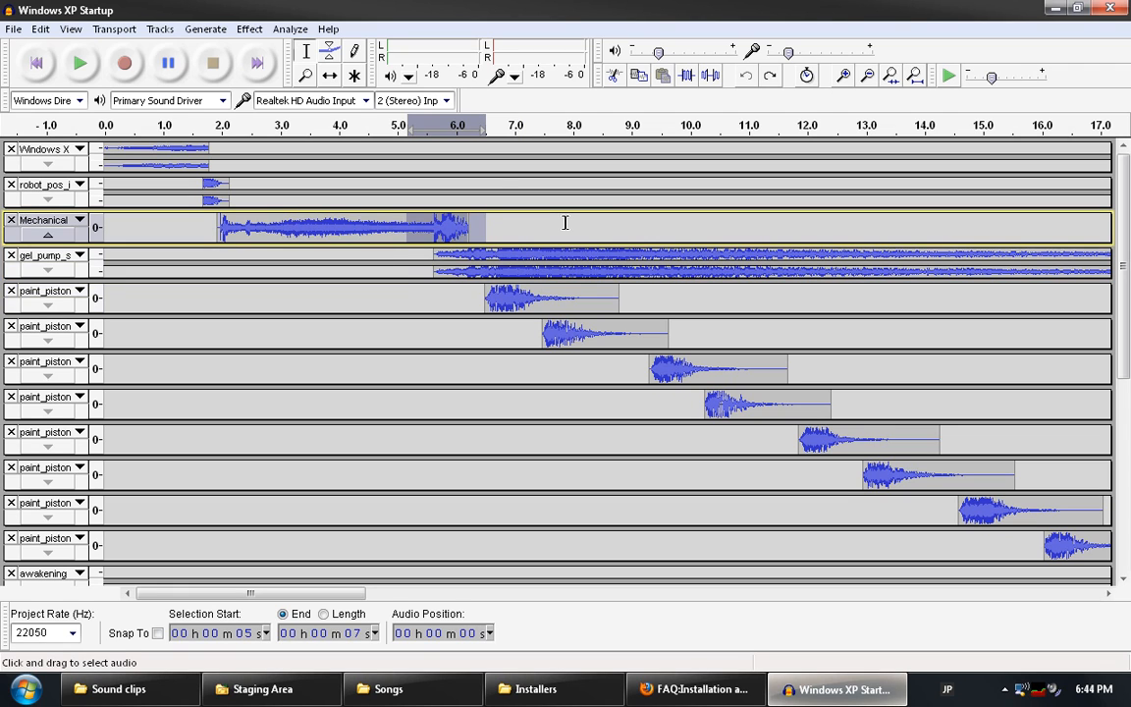
# Start exporting the project to the Staging Area folder as Windows XP Startup, with MP3 Files as the format
pyautogui.click(14, 28)
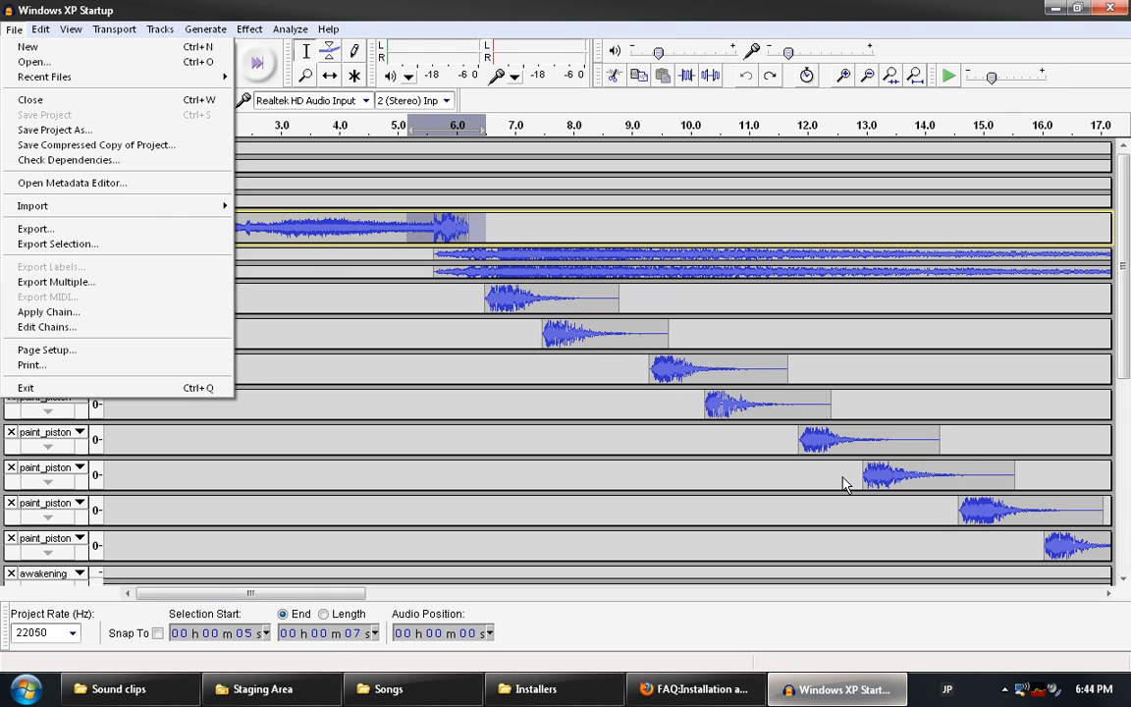
pyautogui.click(144, 228)
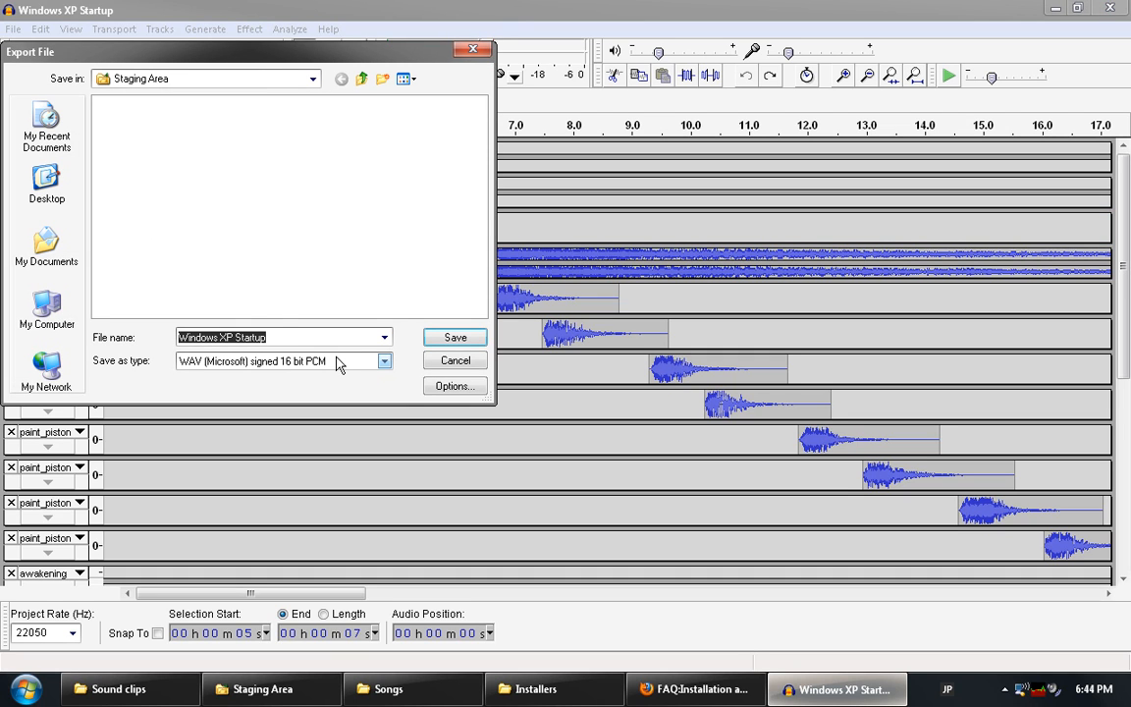
pyautogui.click(196, 366)
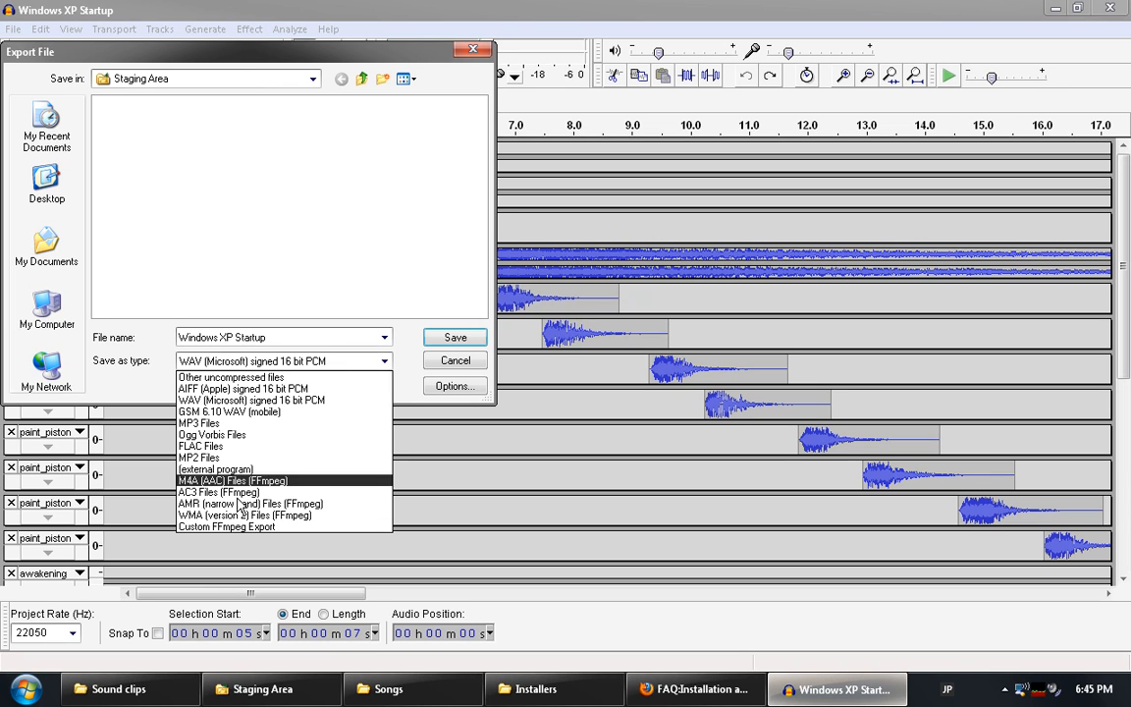
pyautogui.click(231, 425)
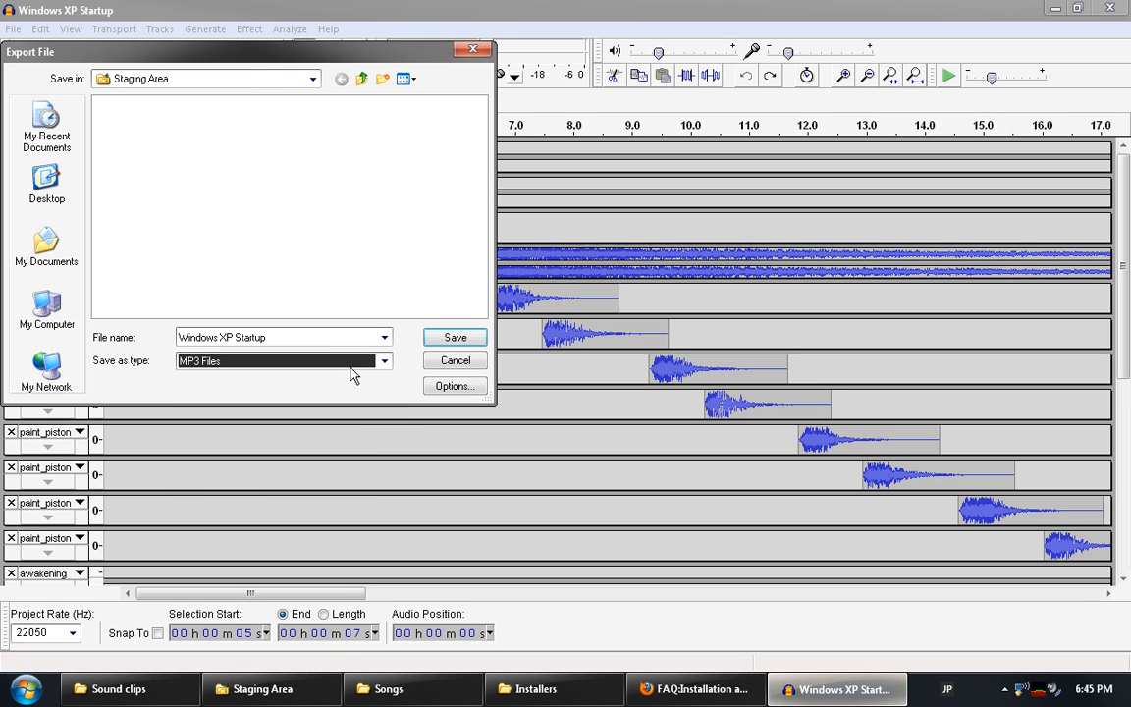
# Review the available MP3 bit rates, pick 96 kbps in constant mode, and dismiss the MP3 options without applying them
pyautogui.click(442, 386)
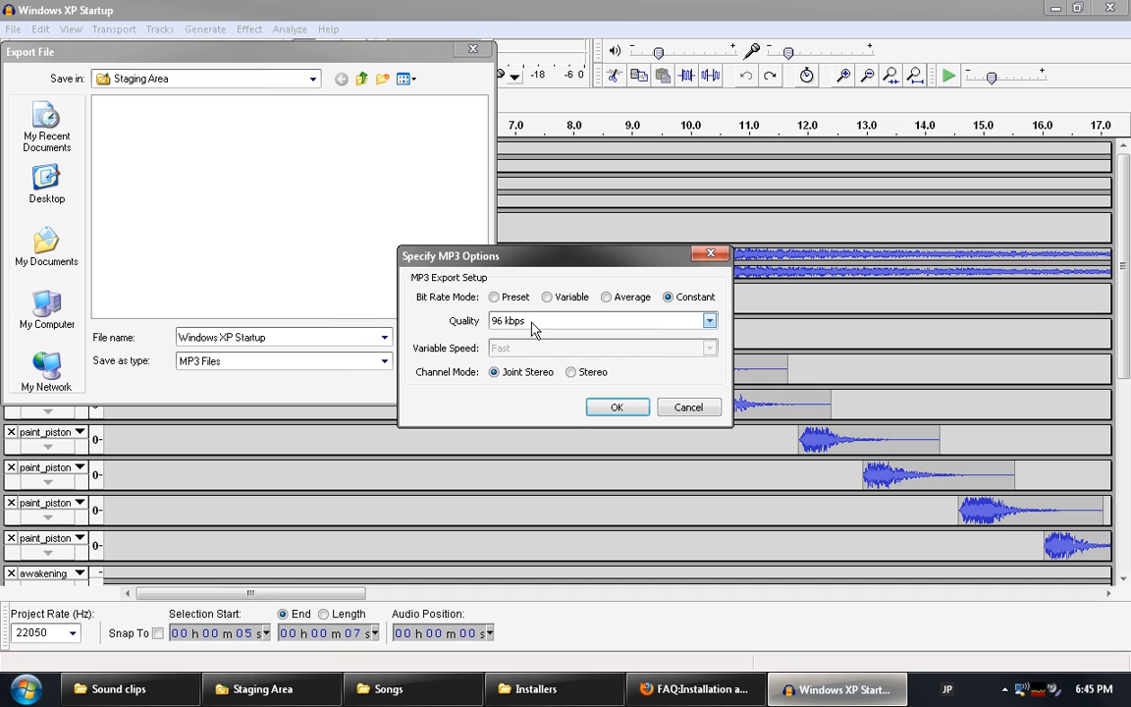
pyautogui.click(532, 324)
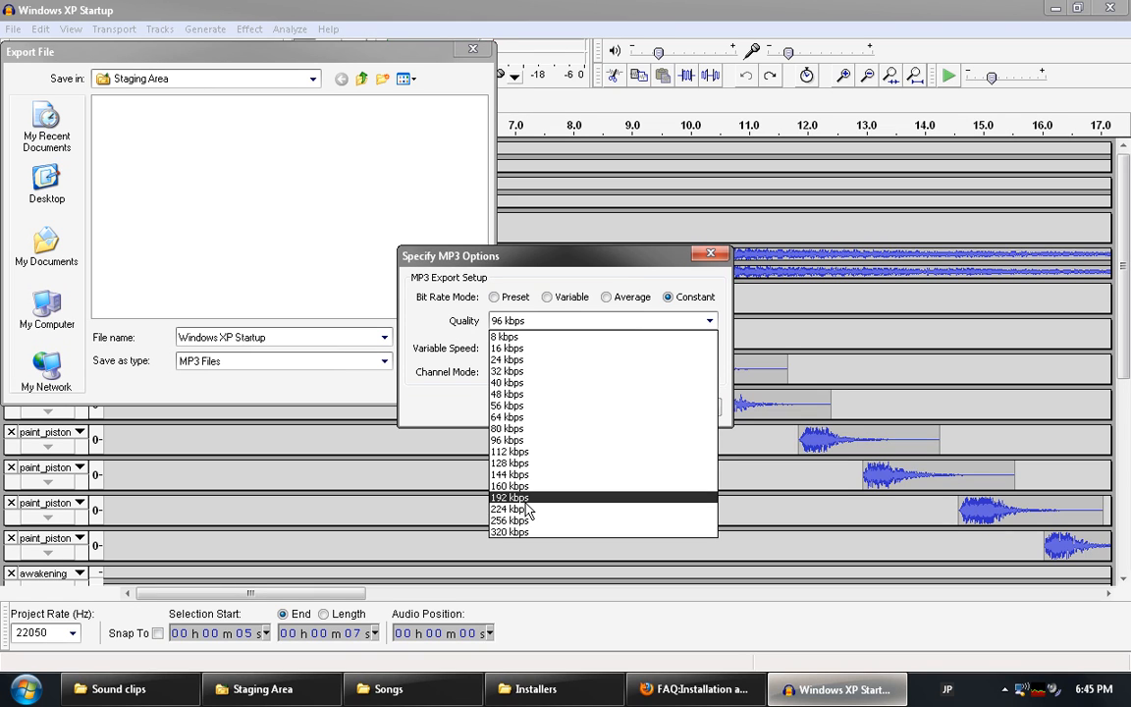
pyautogui.click(509, 440)
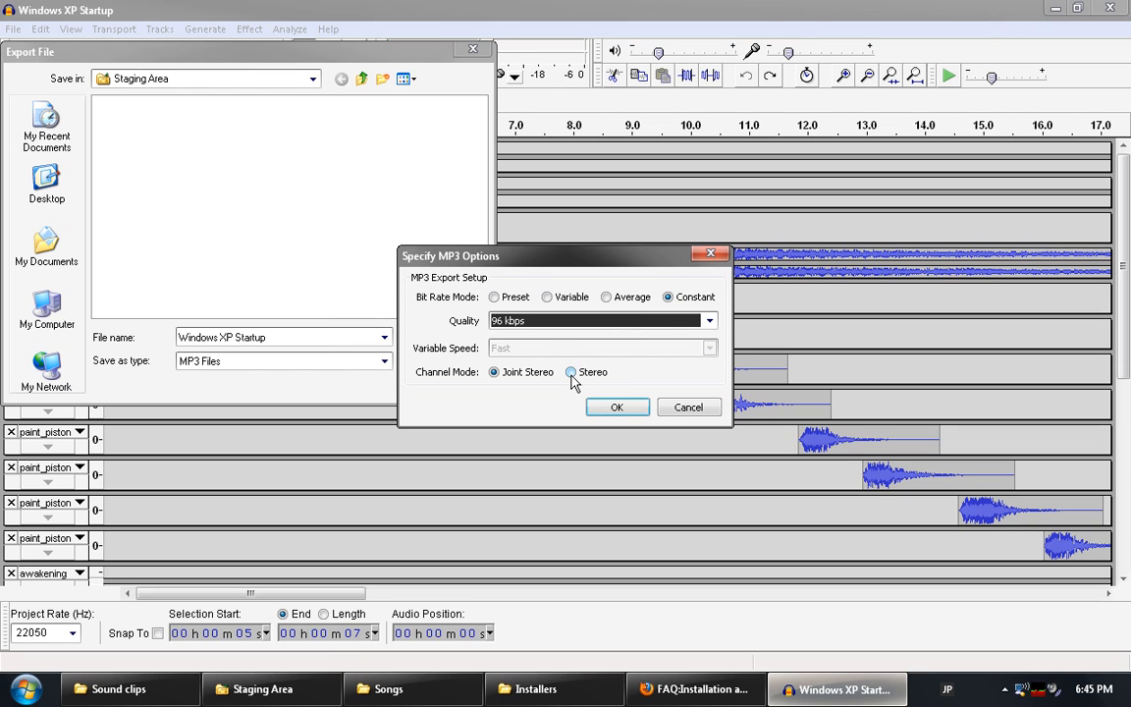
pyautogui.click(674, 414)
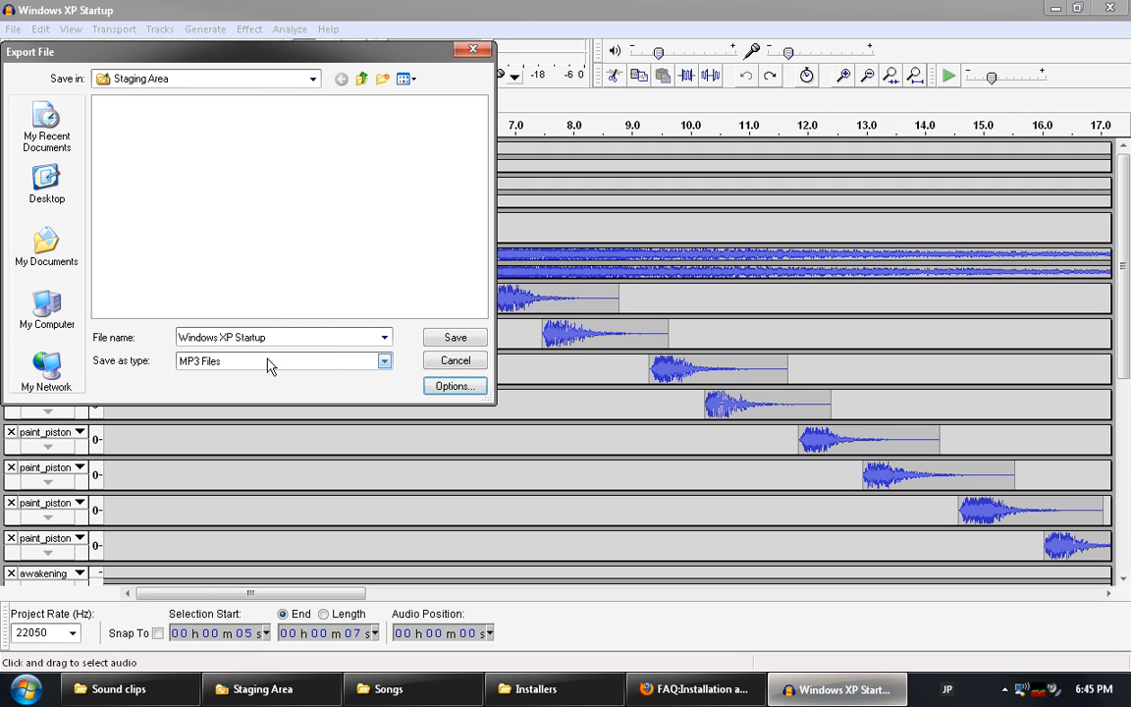
# Continue the MP3 export, enter "This is something I made myself" as the Comments metadata, and cancel the export
pyautogui.click(438, 344)
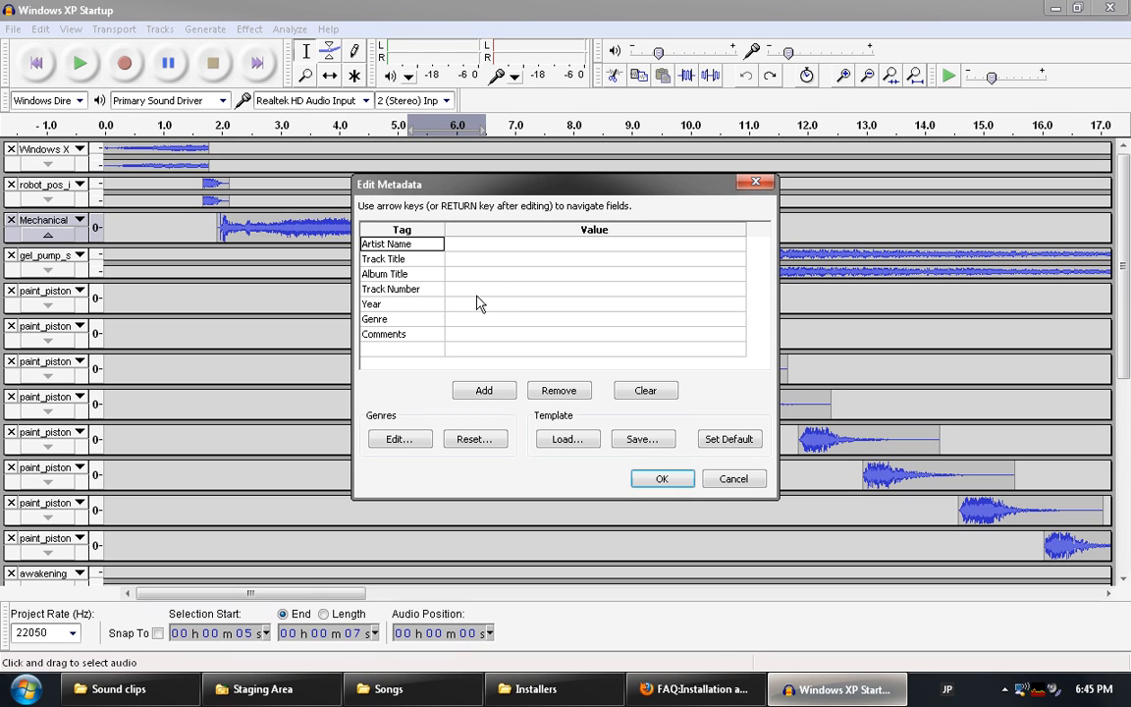
pyautogui.click(556, 344)
pyautogui.write('This ')
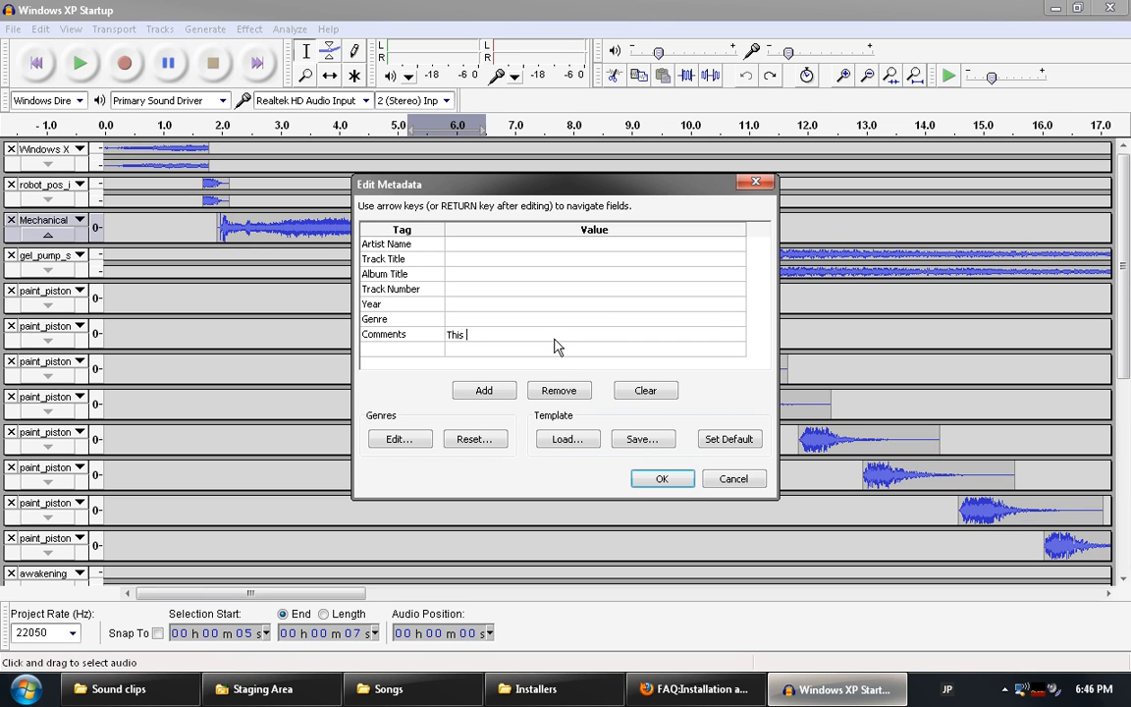
pyautogui.write('is something I made myself')
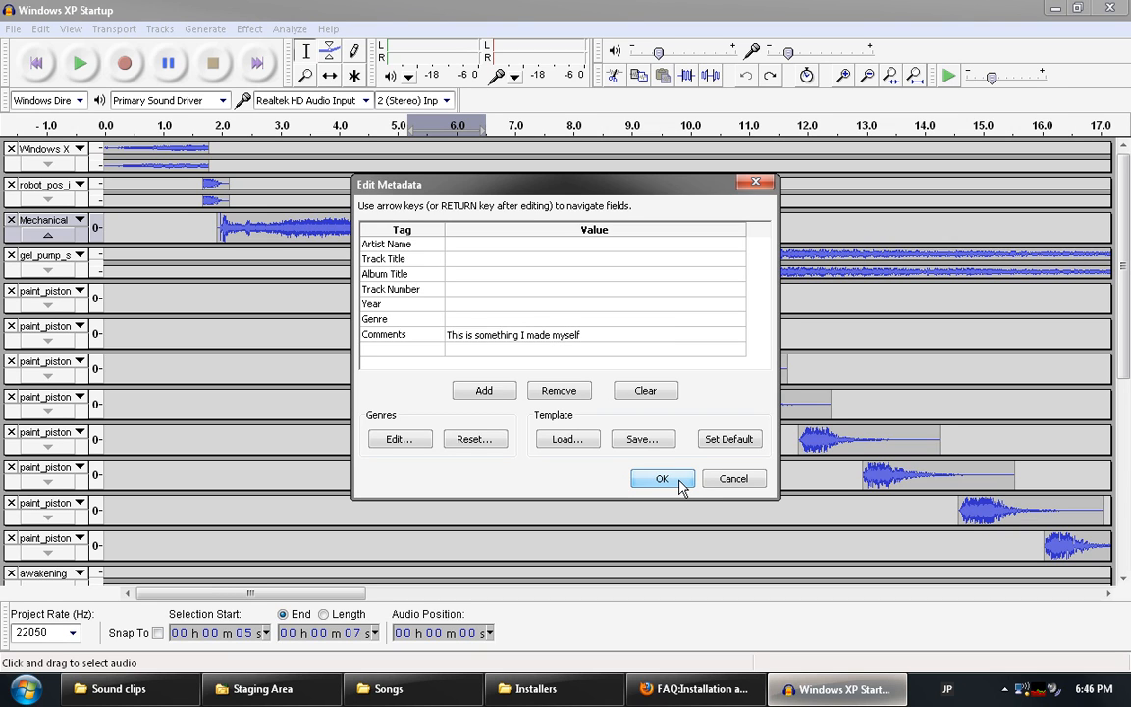
pyautogui.click(730, 481)
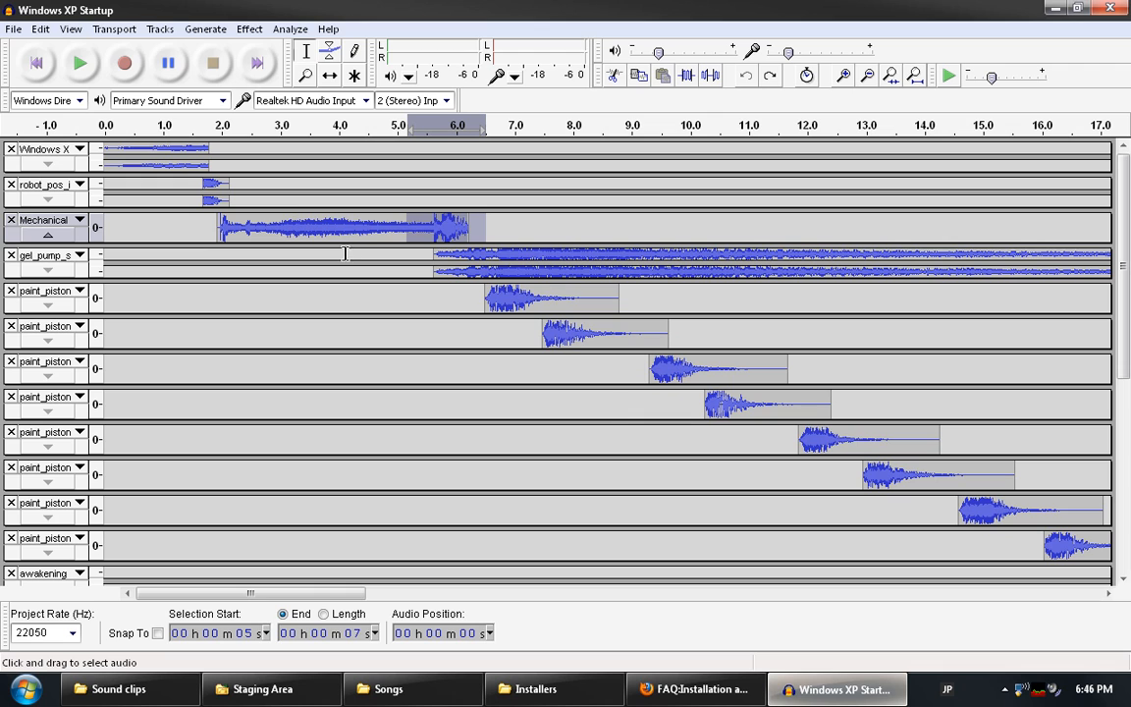
# Export the project to Staging Area as Windows XP Startup in WAV (Microsoft) signed 16 bit PCM format, leaving all metadata blank
pyautogui.click(14, 28)
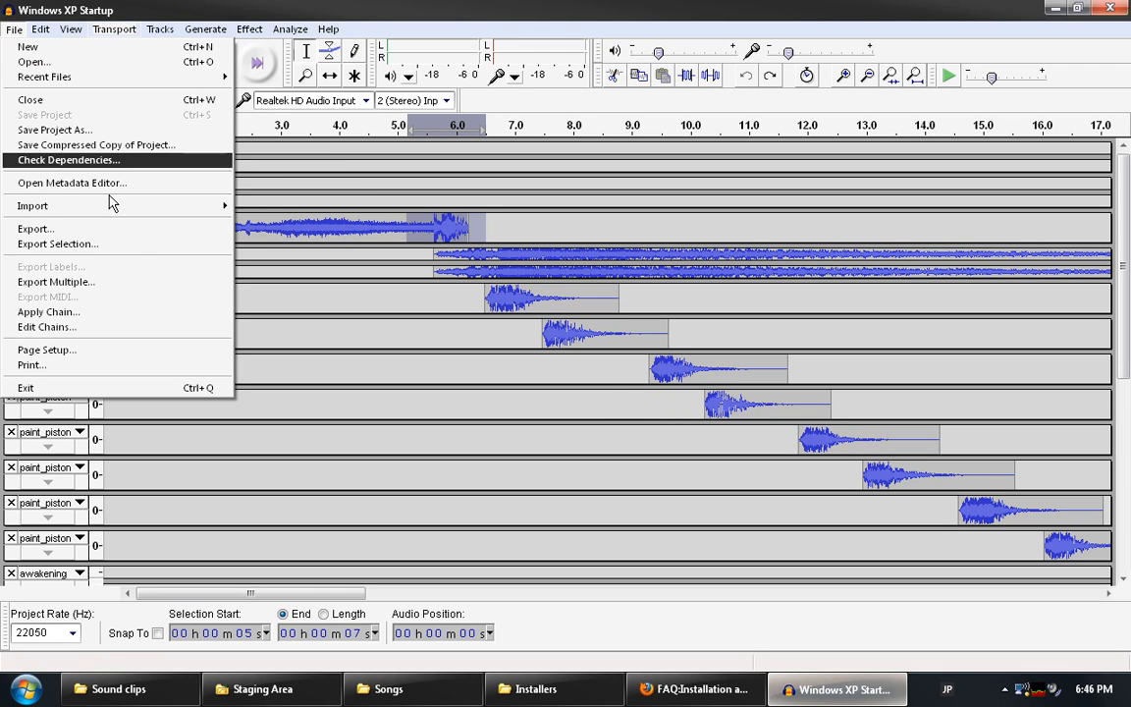
pyautogui.click(108, 232)
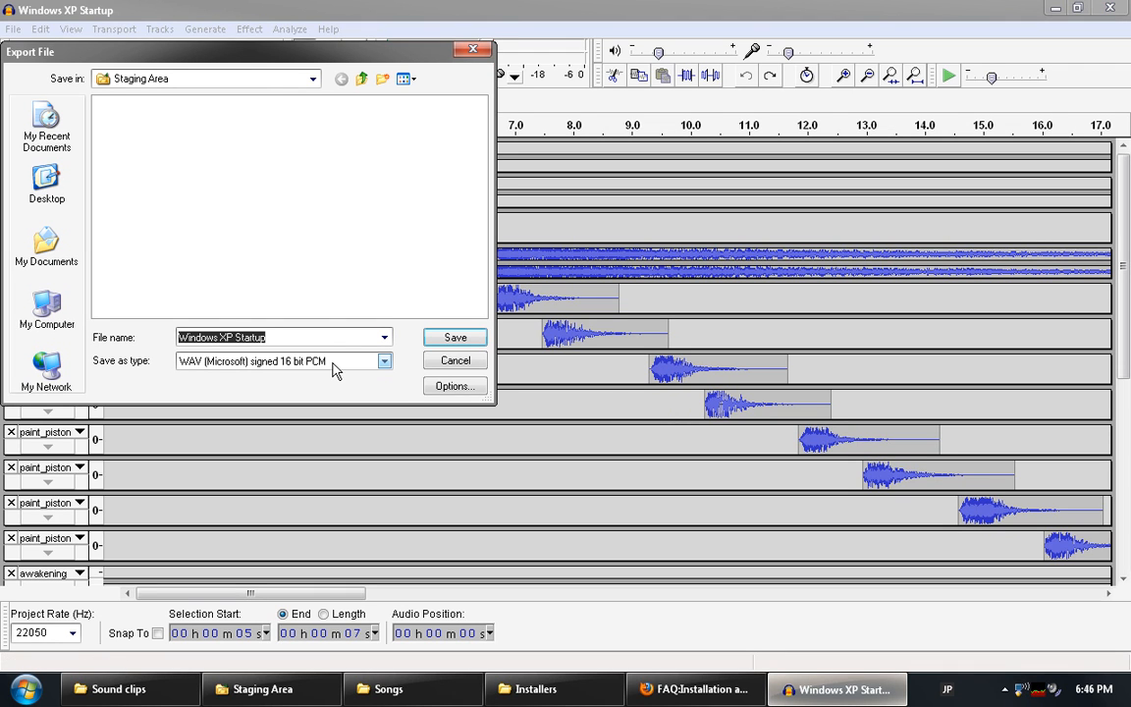
pyautogui.click(453, 338)
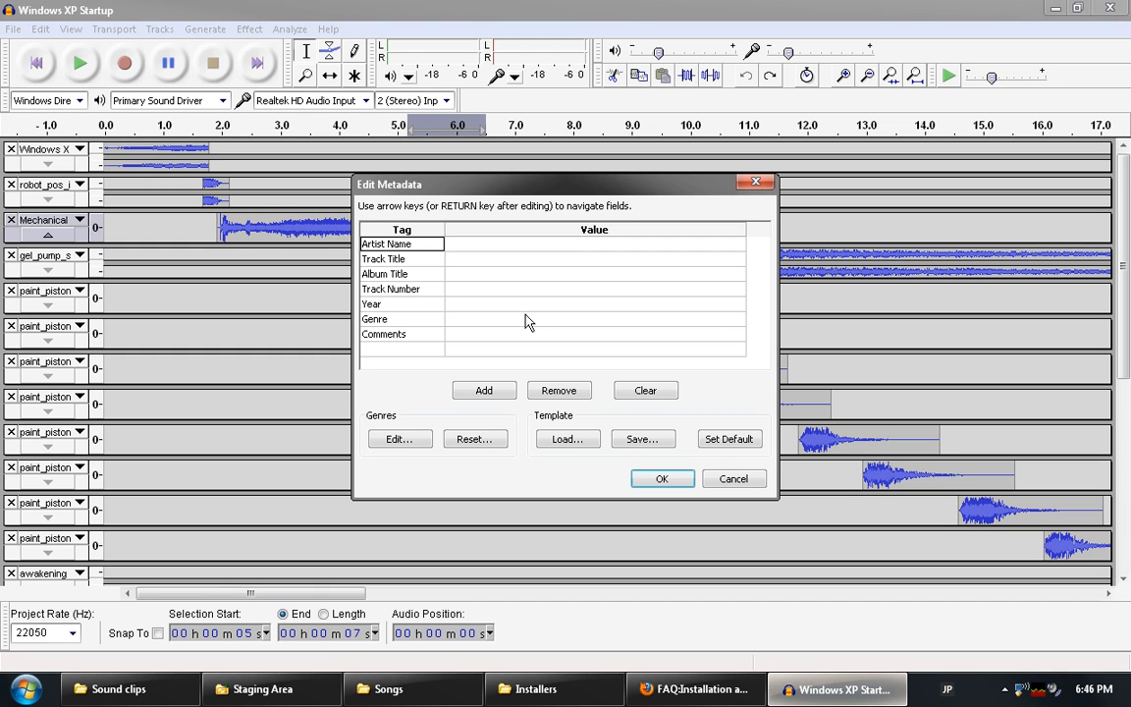
pyautogui.click(118, 688)
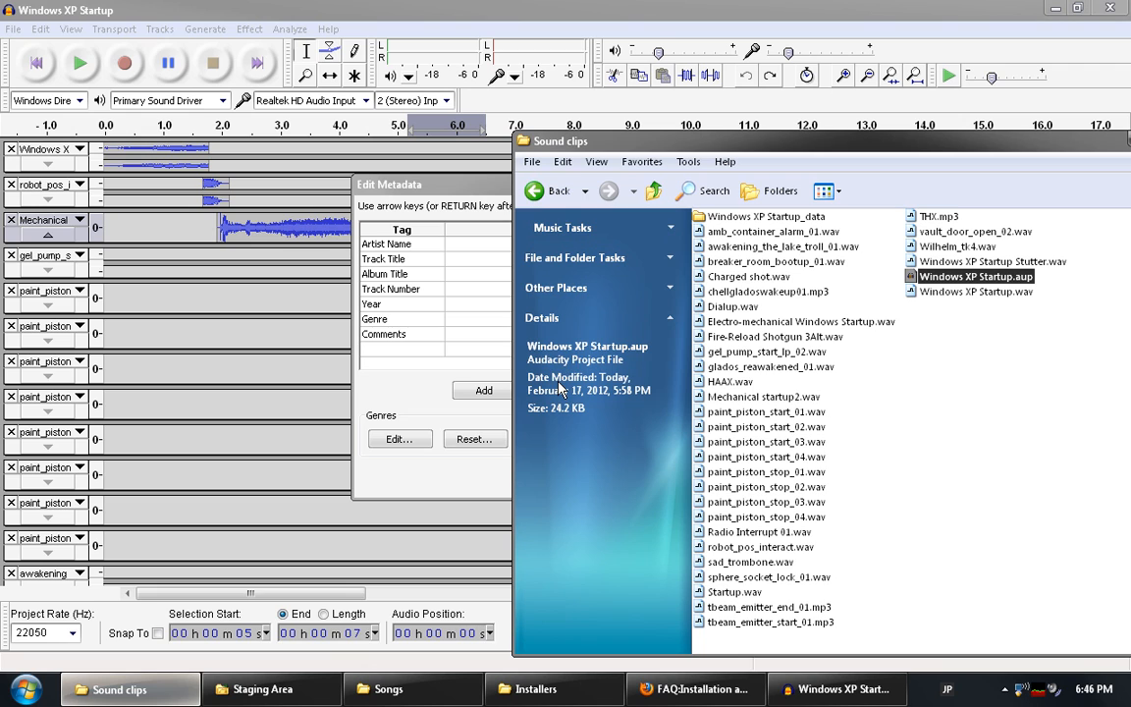
pyautogui.click(476, 484)
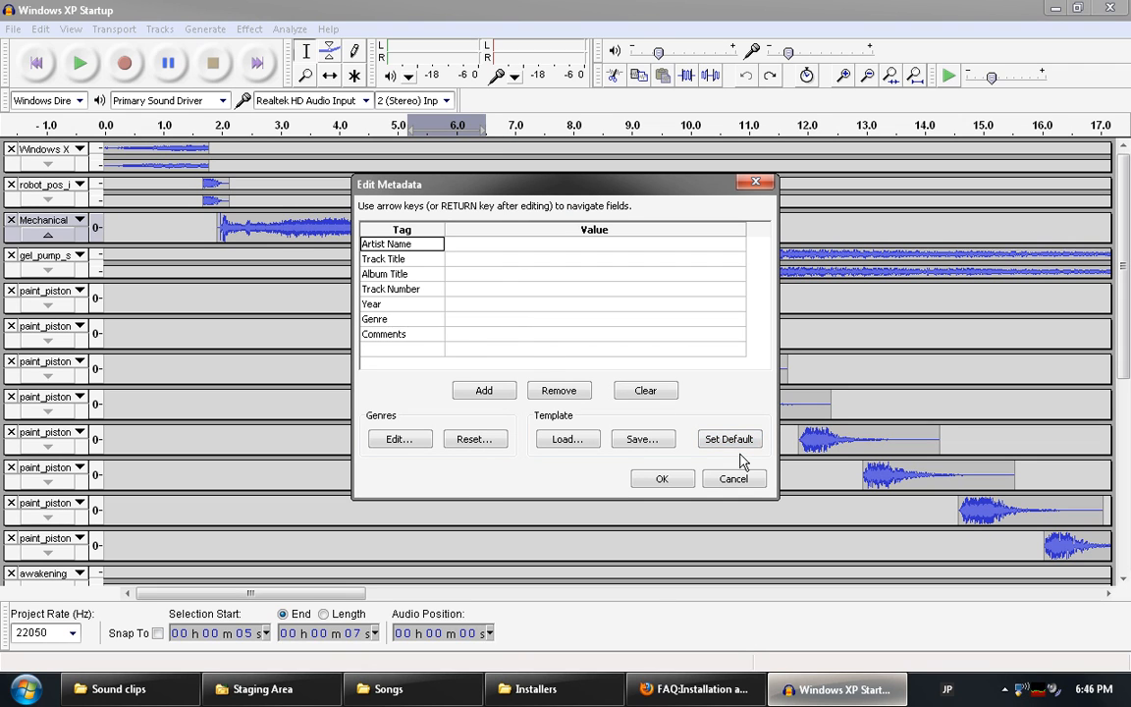
pyautogui.click(662, 480)
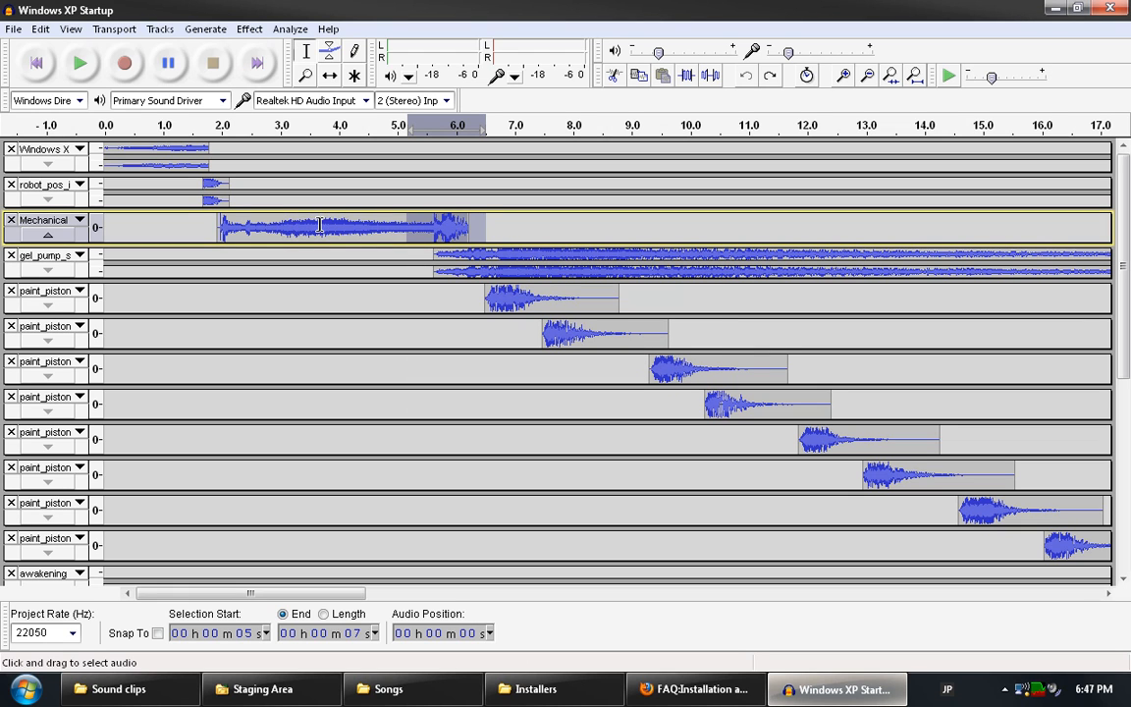
# Remove every track from the Windows XP Startup project
pyautogui.click(11, 148)
pyautogui.tripleClick(10, 149)
pyautogui.click(11, 148)
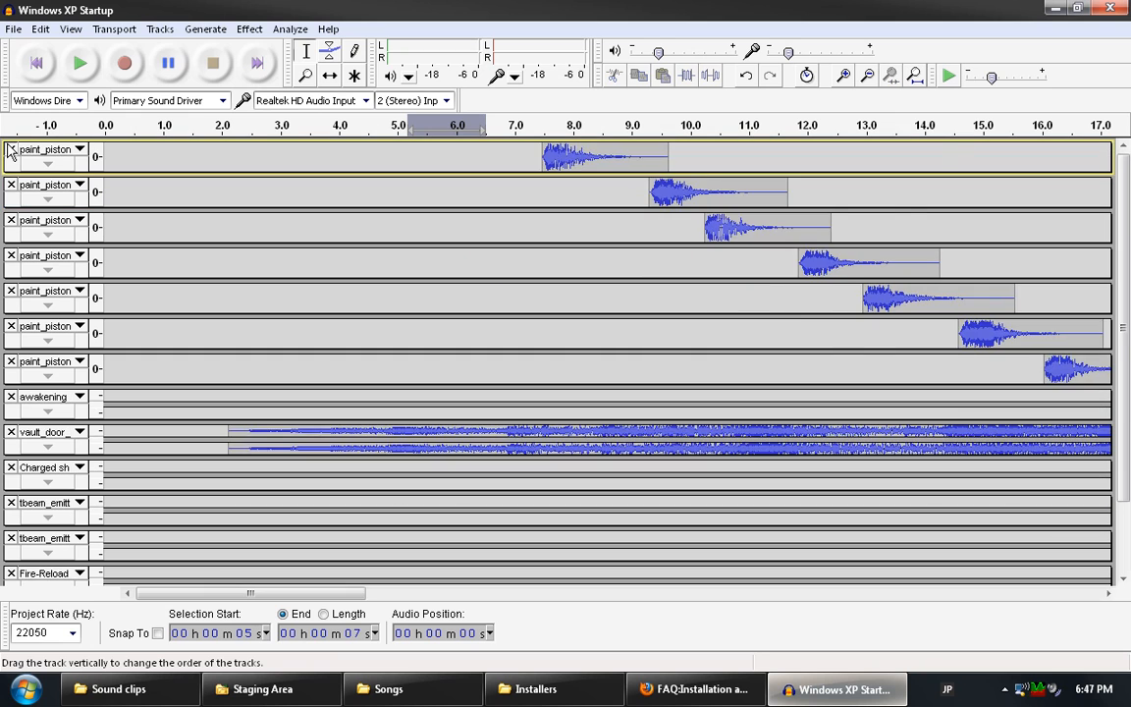
pyautogui.tripleClick(11, 148)
pyautogui.tripleClick(11, 148)
pyautogui.doubleClick(10, 148)
pyautogui.tripleClick(11, 148)
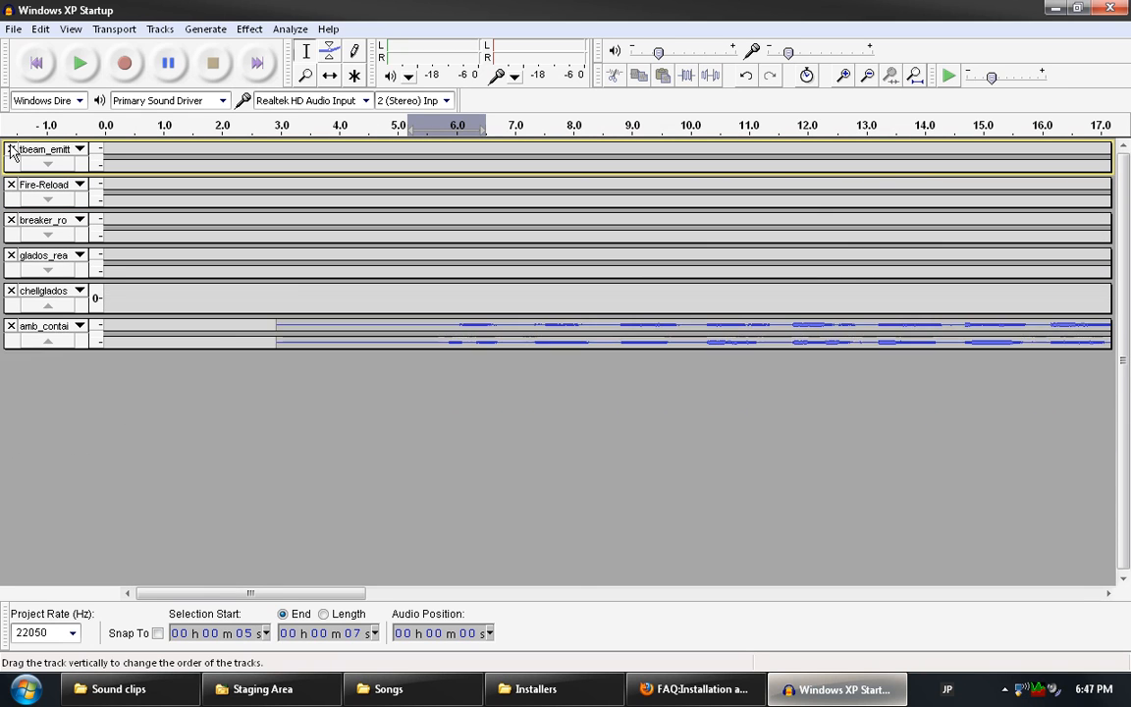
pyautogui.doubleClick(11, 149)
pyautogui.tripleClick(11, 148)
pyautogui.click(11, 148)
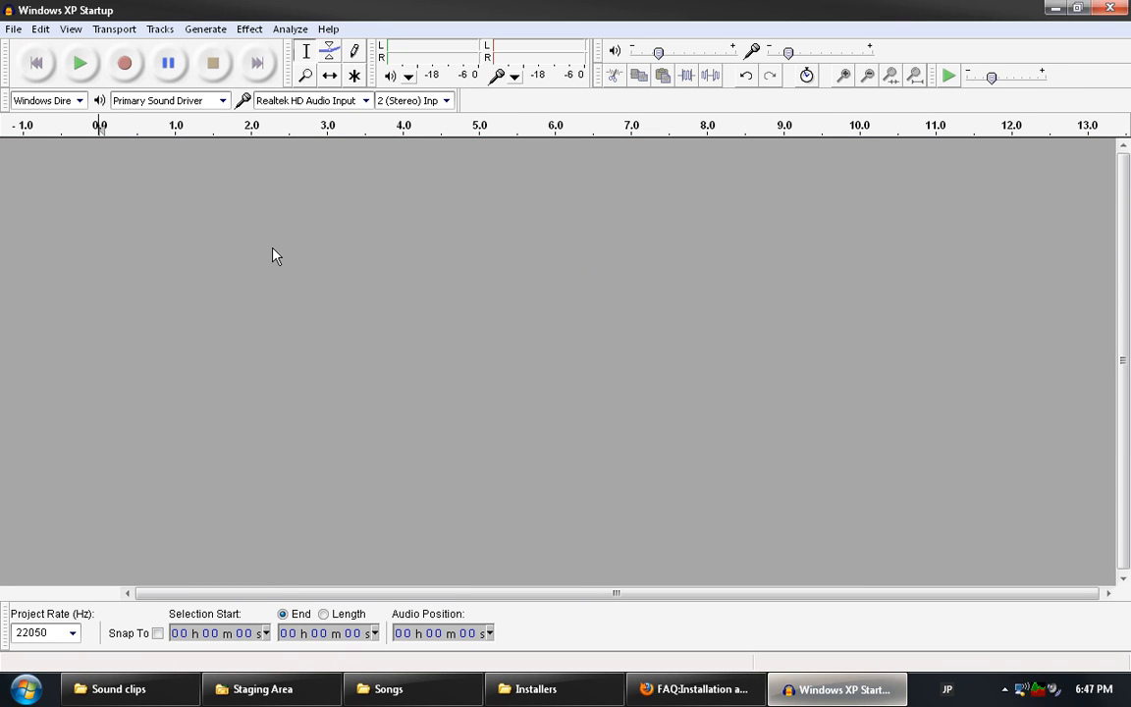
# Play the Startup sound from the Autoruns at Startup program group and bring its Sound Recorder window forward
pyautogui.click(26, 689)
pyautogui.click(98, 622)
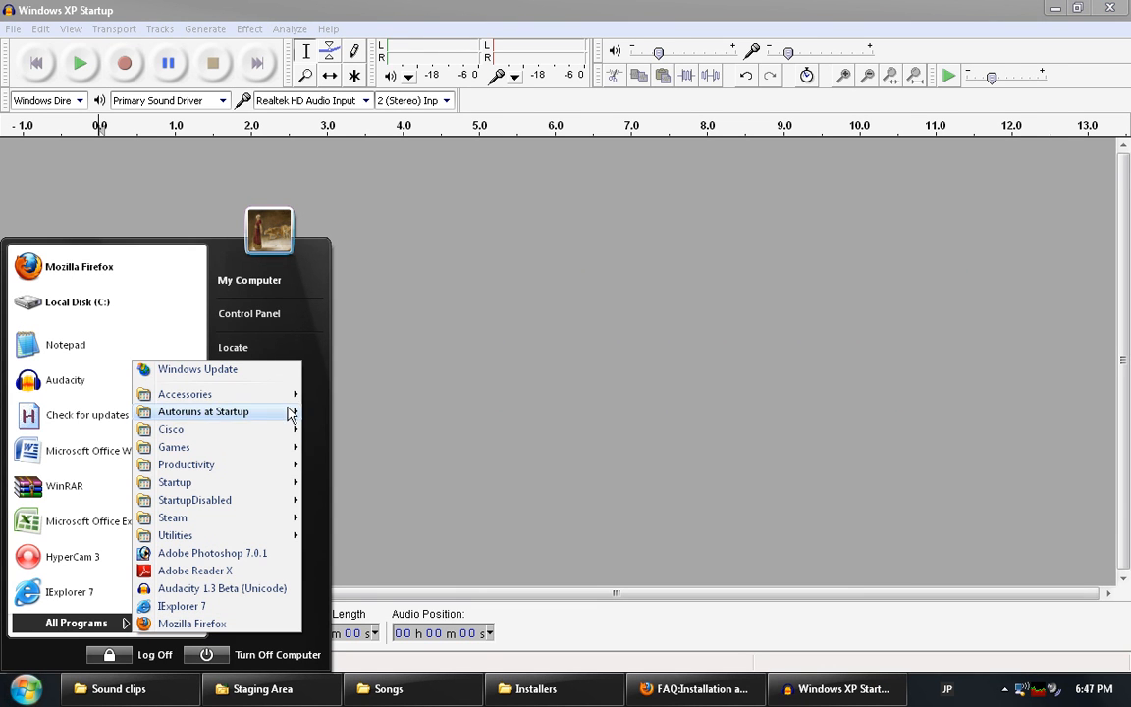
pyautogui.moveTo(278, 416)
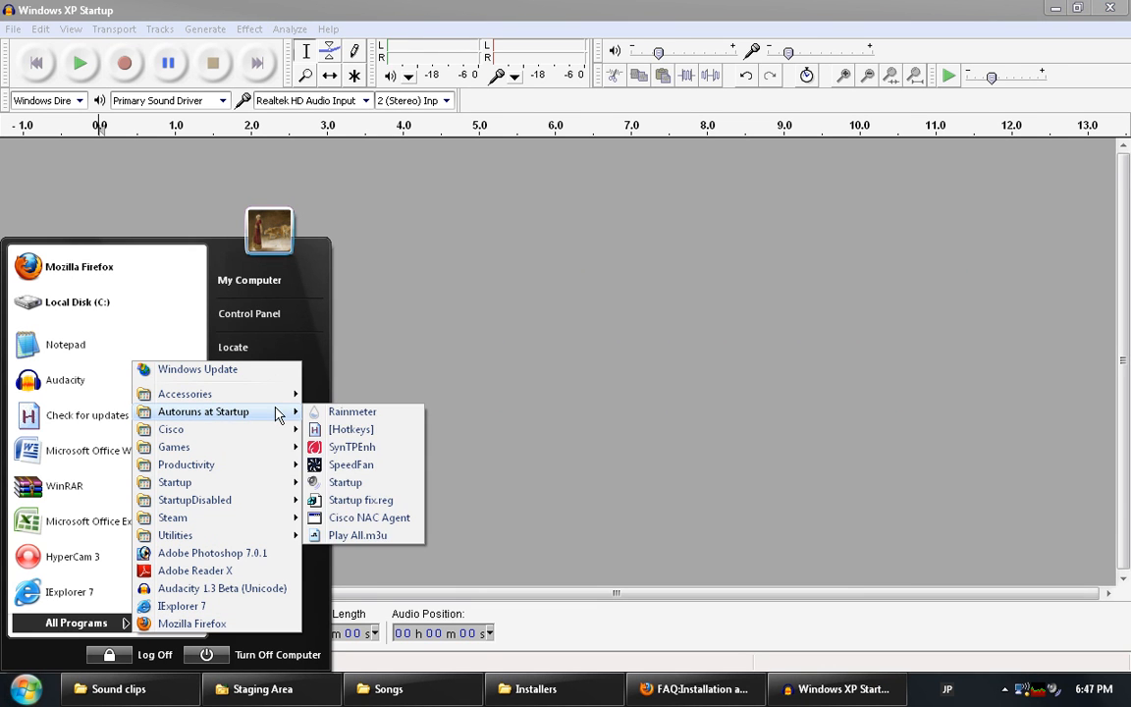
pyautogui.click(353, 485)
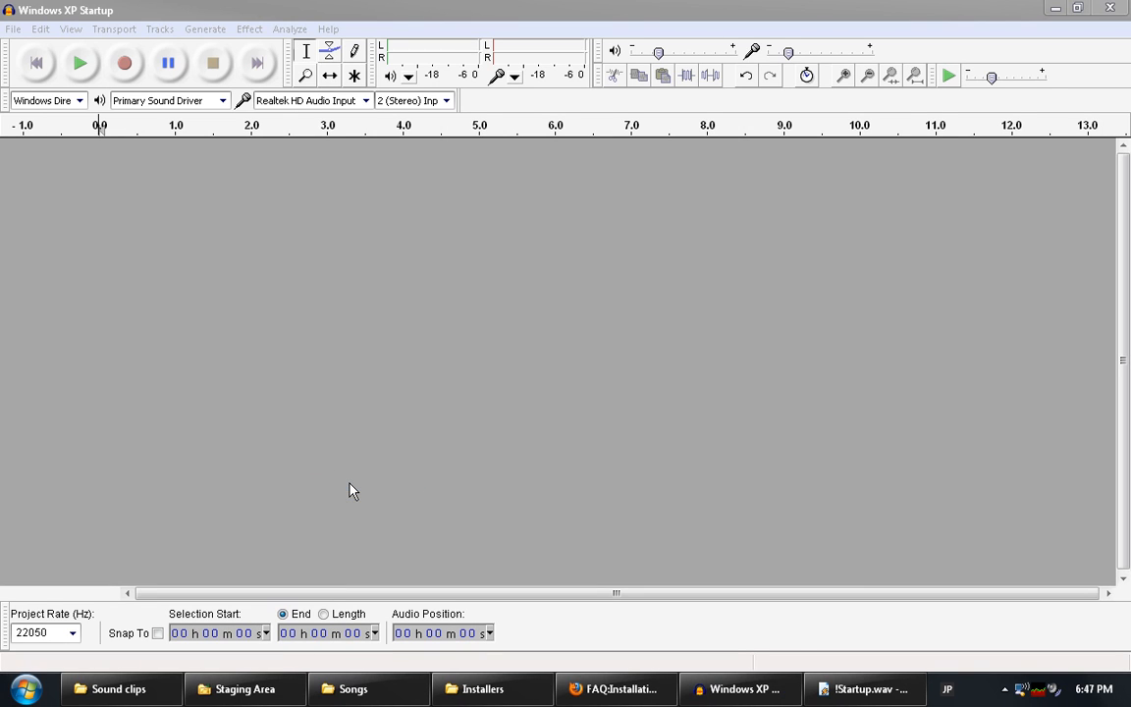
pyautogui.click(869, 688)
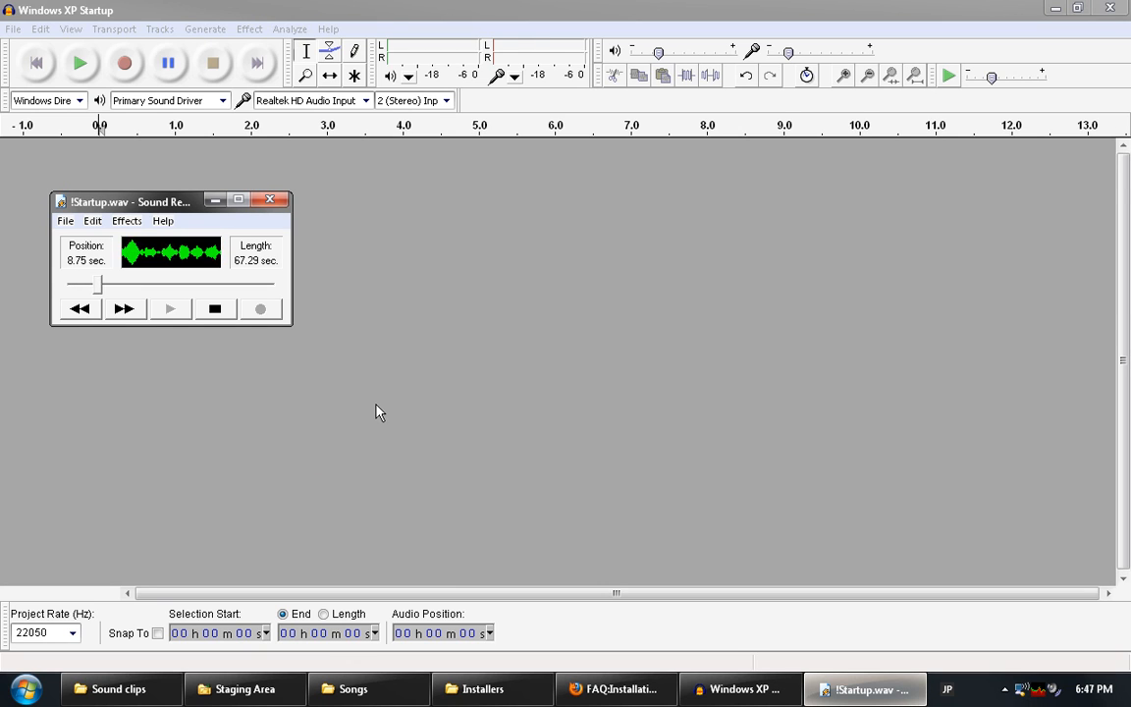
# Stop the !Startup.wav playback, close Sound Recorder and return to the empty Audacity project
pyautogui.click(233, 315)
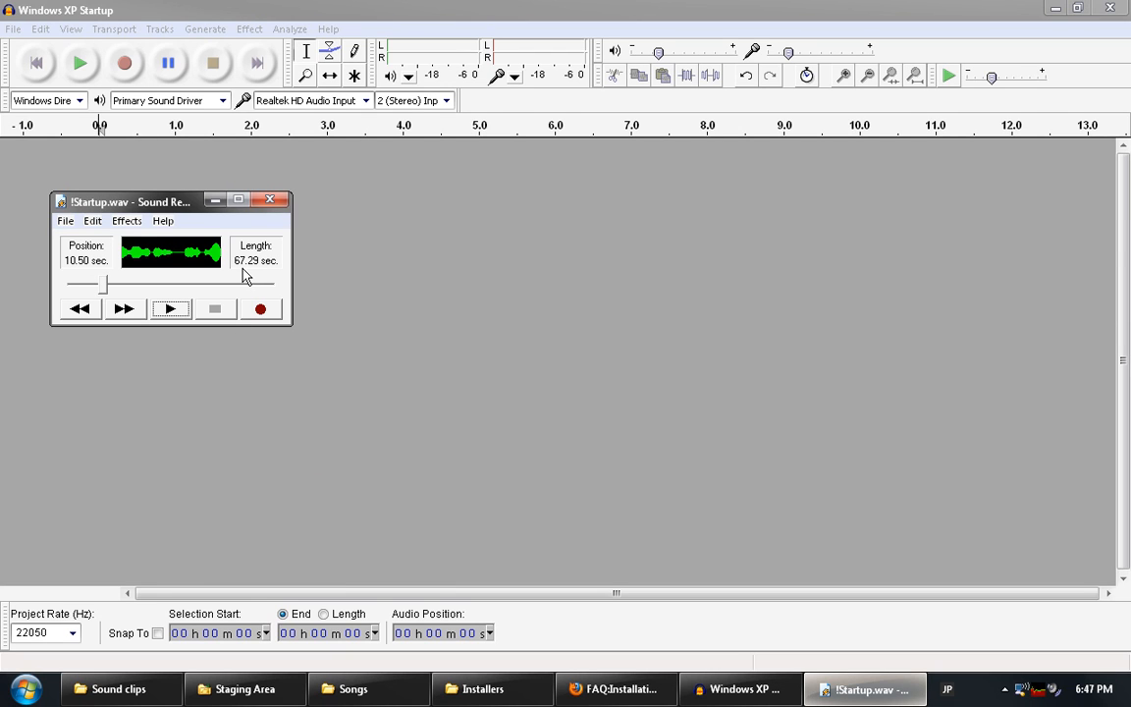
pyautogui.click(270, 202)
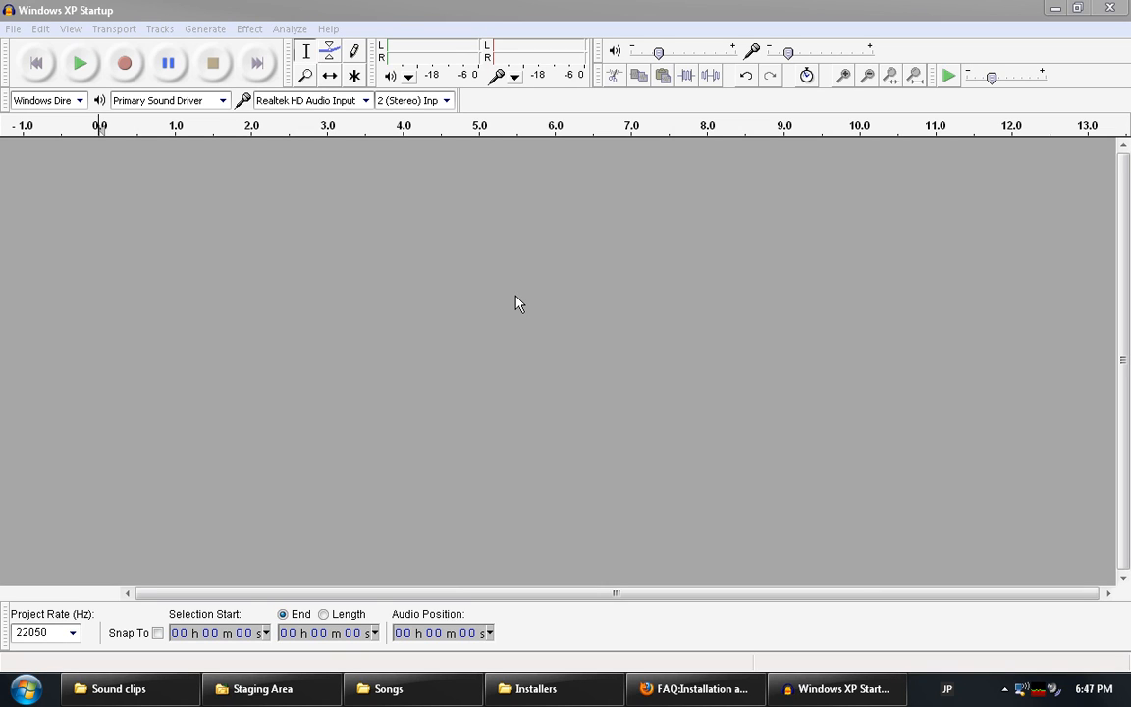
pyautogui.click(515, 296)
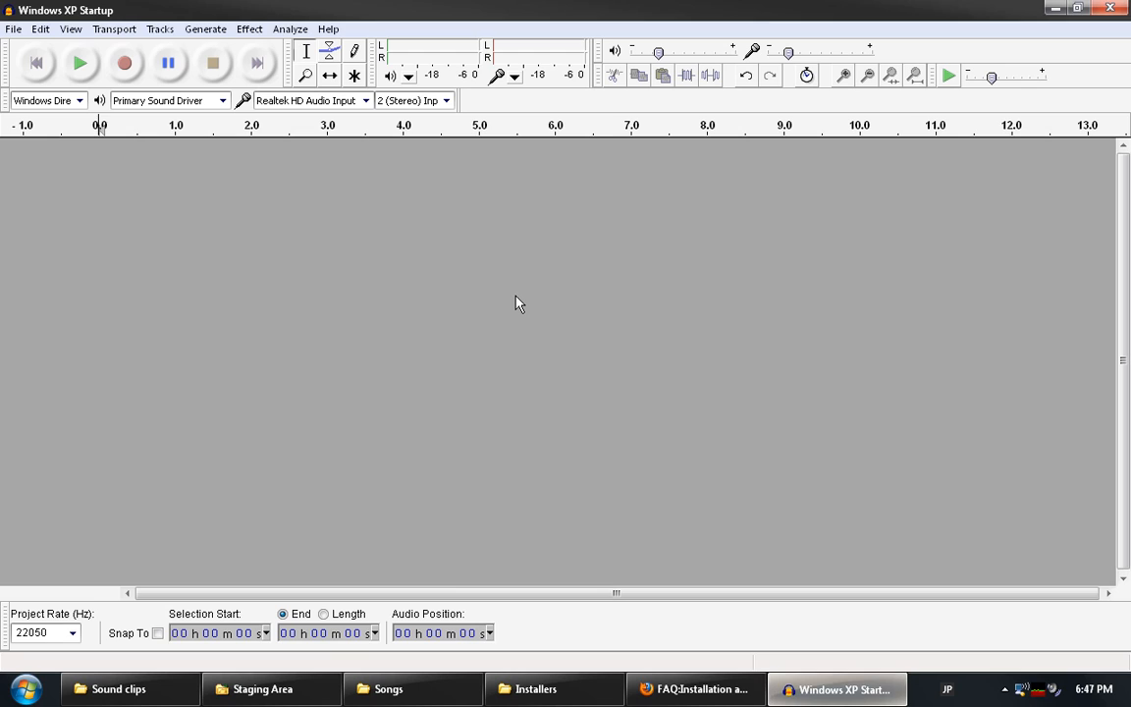